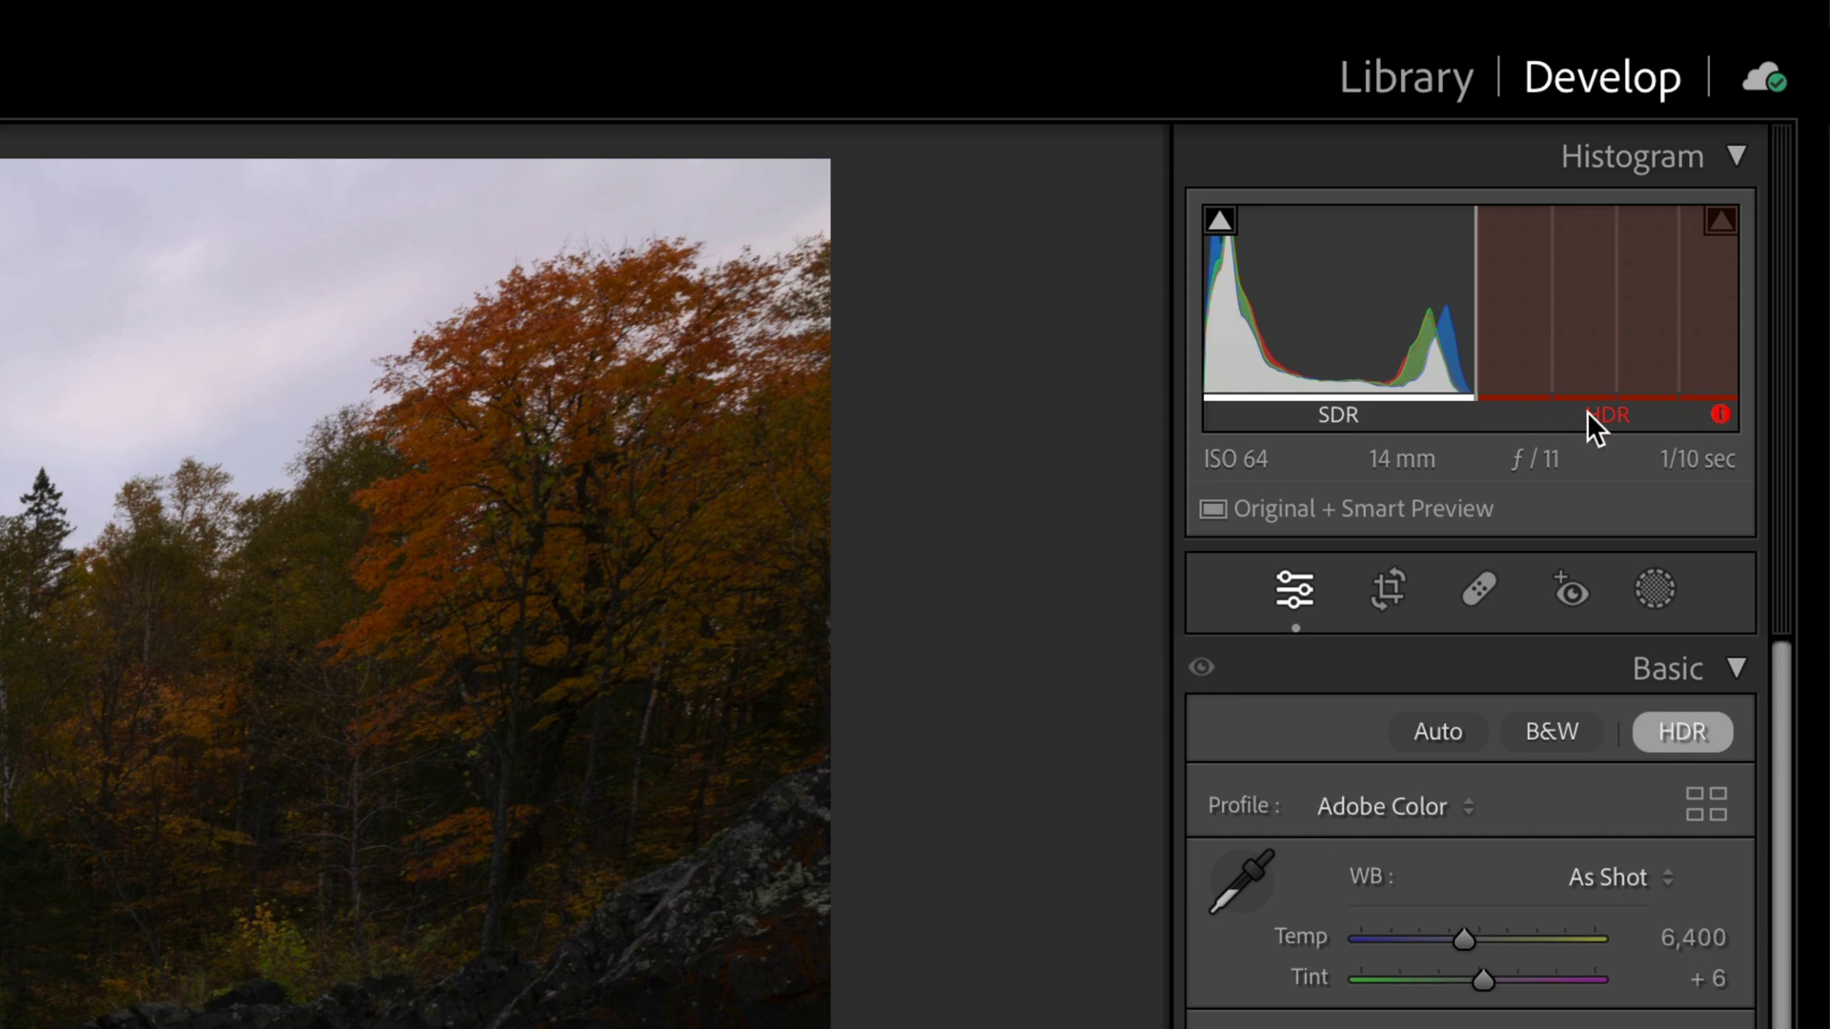
# - Turn off HDR mode for the dark waterfall photo in the Basic panel
pyautogui.click(1683, 731)
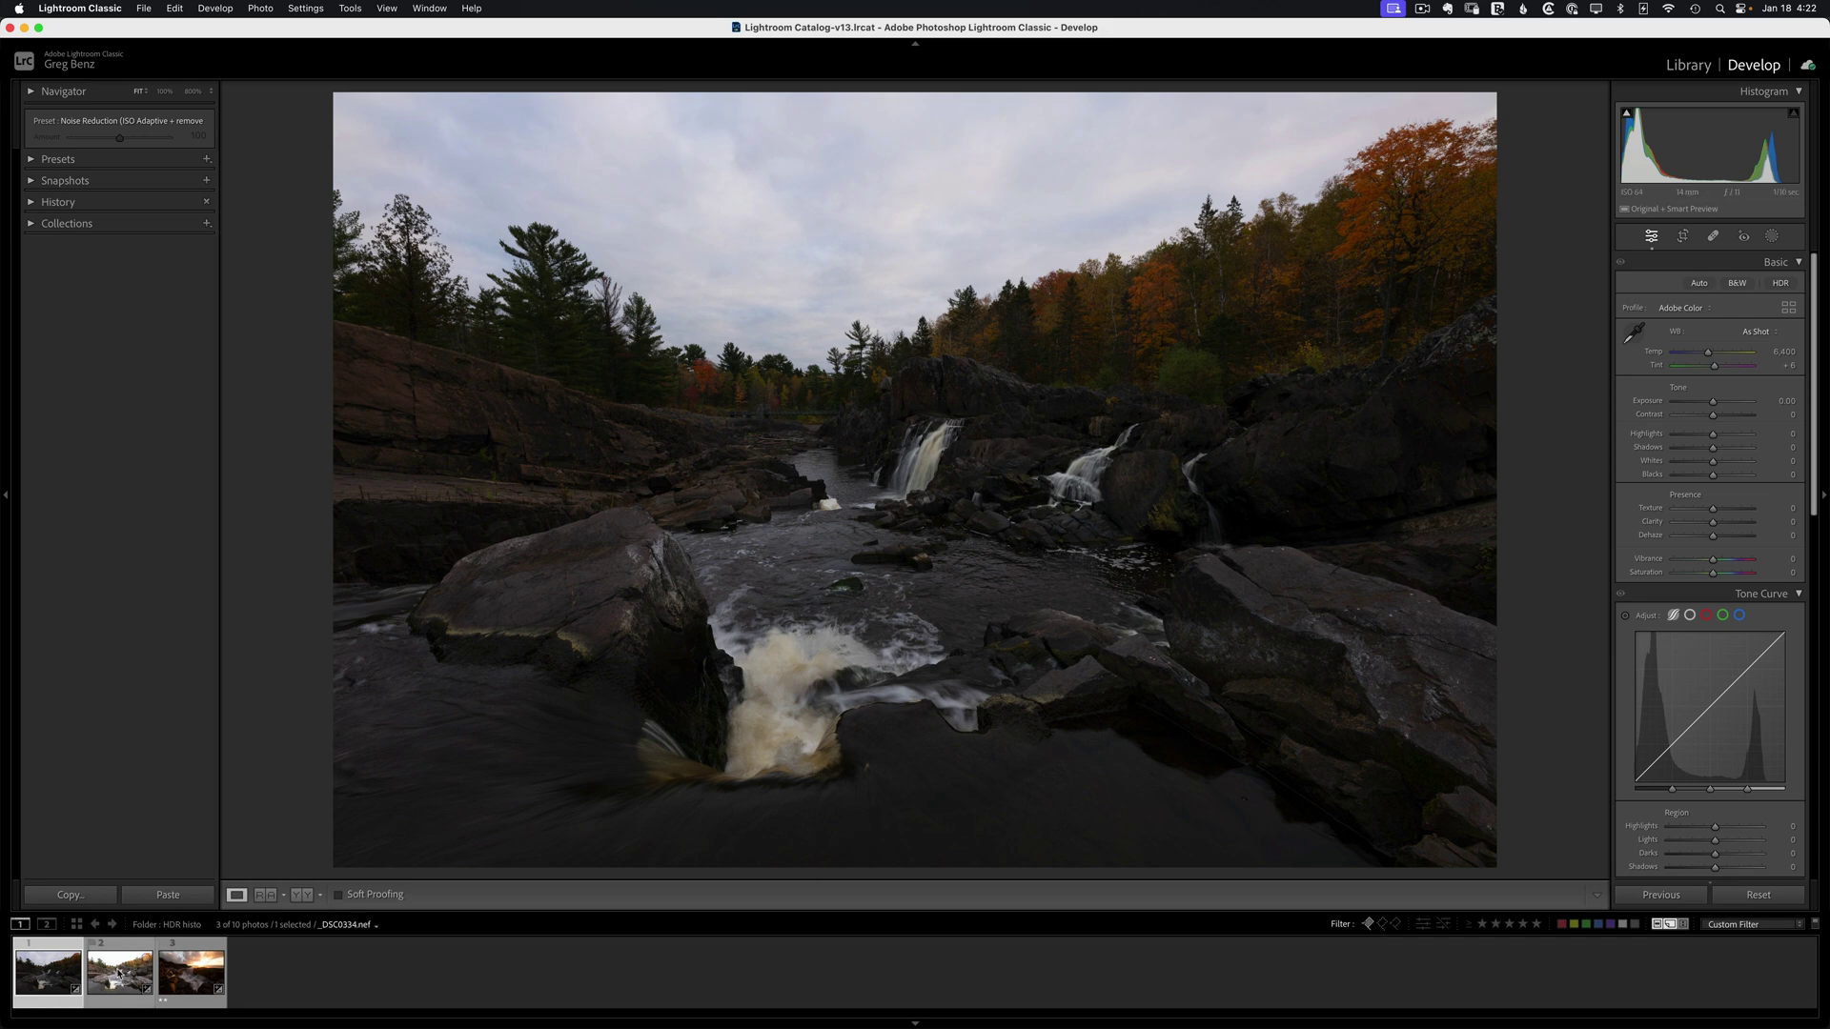
# - Open the brighter waterfall photo, set Exposure to -1.60, and return Highlights to 0 after trying -100
pyautogui.click(119, 970)
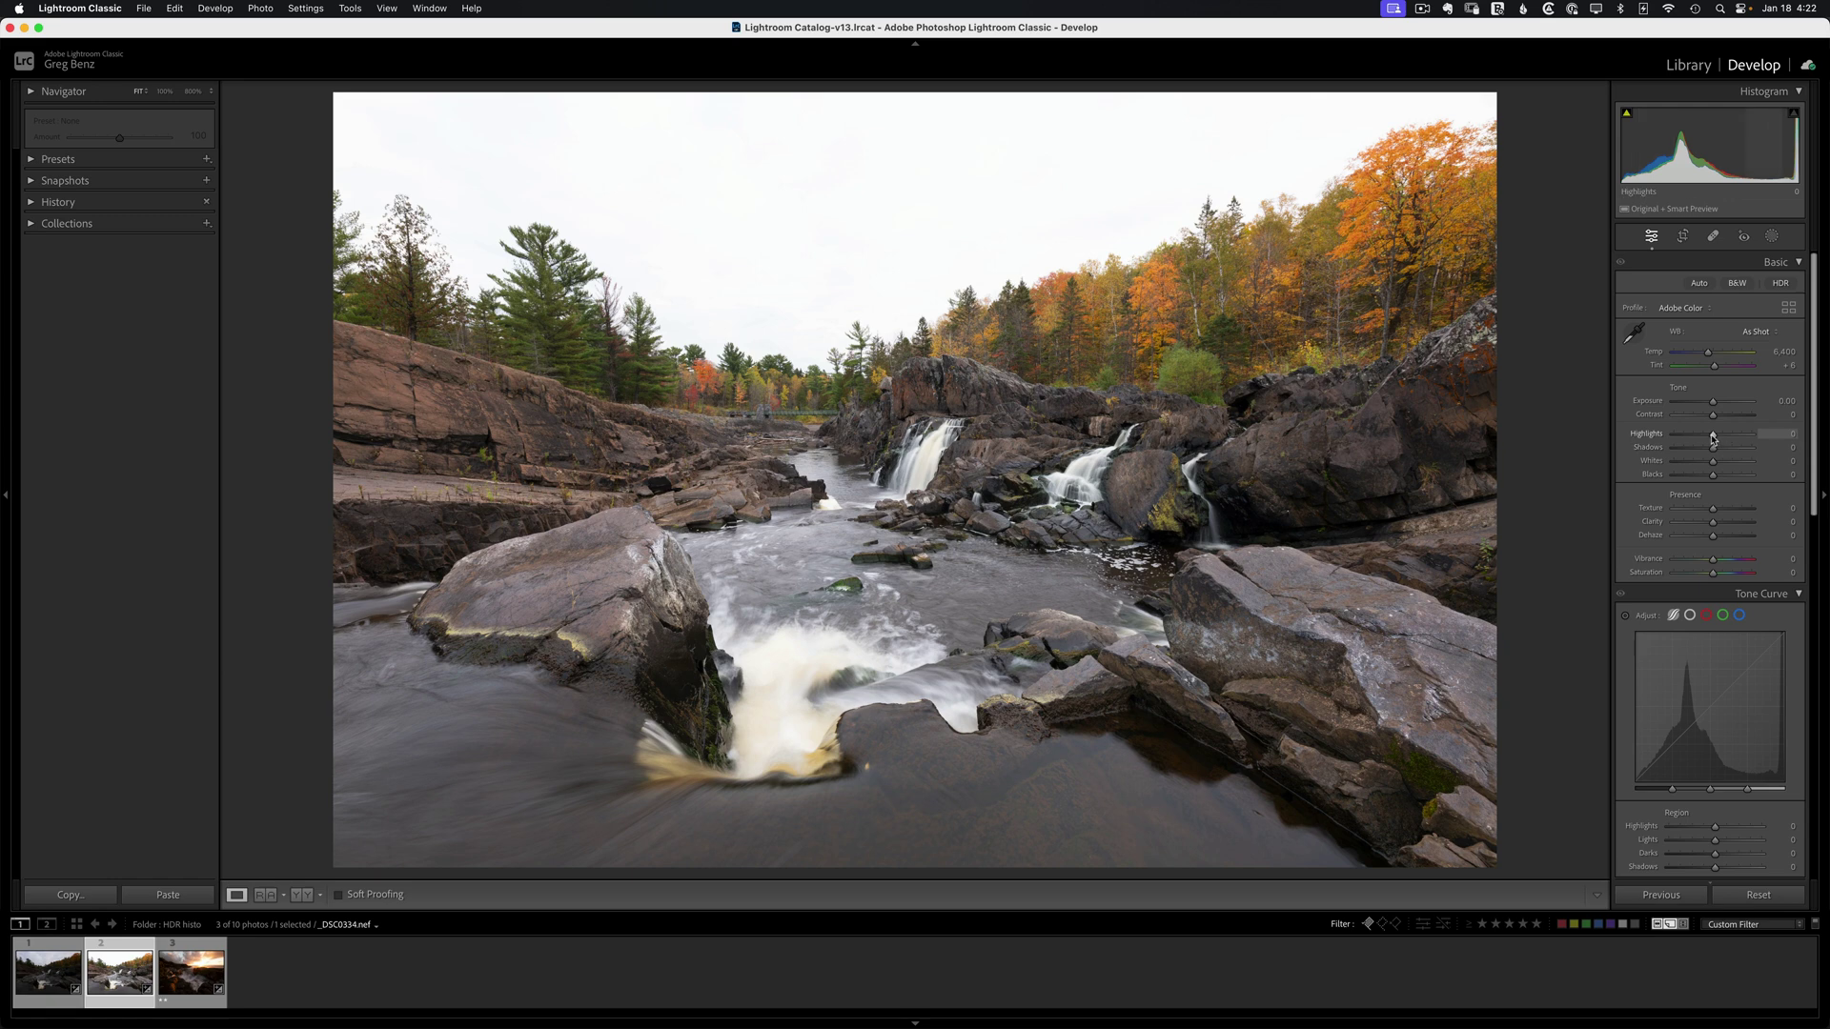
pyautogui.moveTo(1713, 435); pyautogui.dragTo(1674, 435)
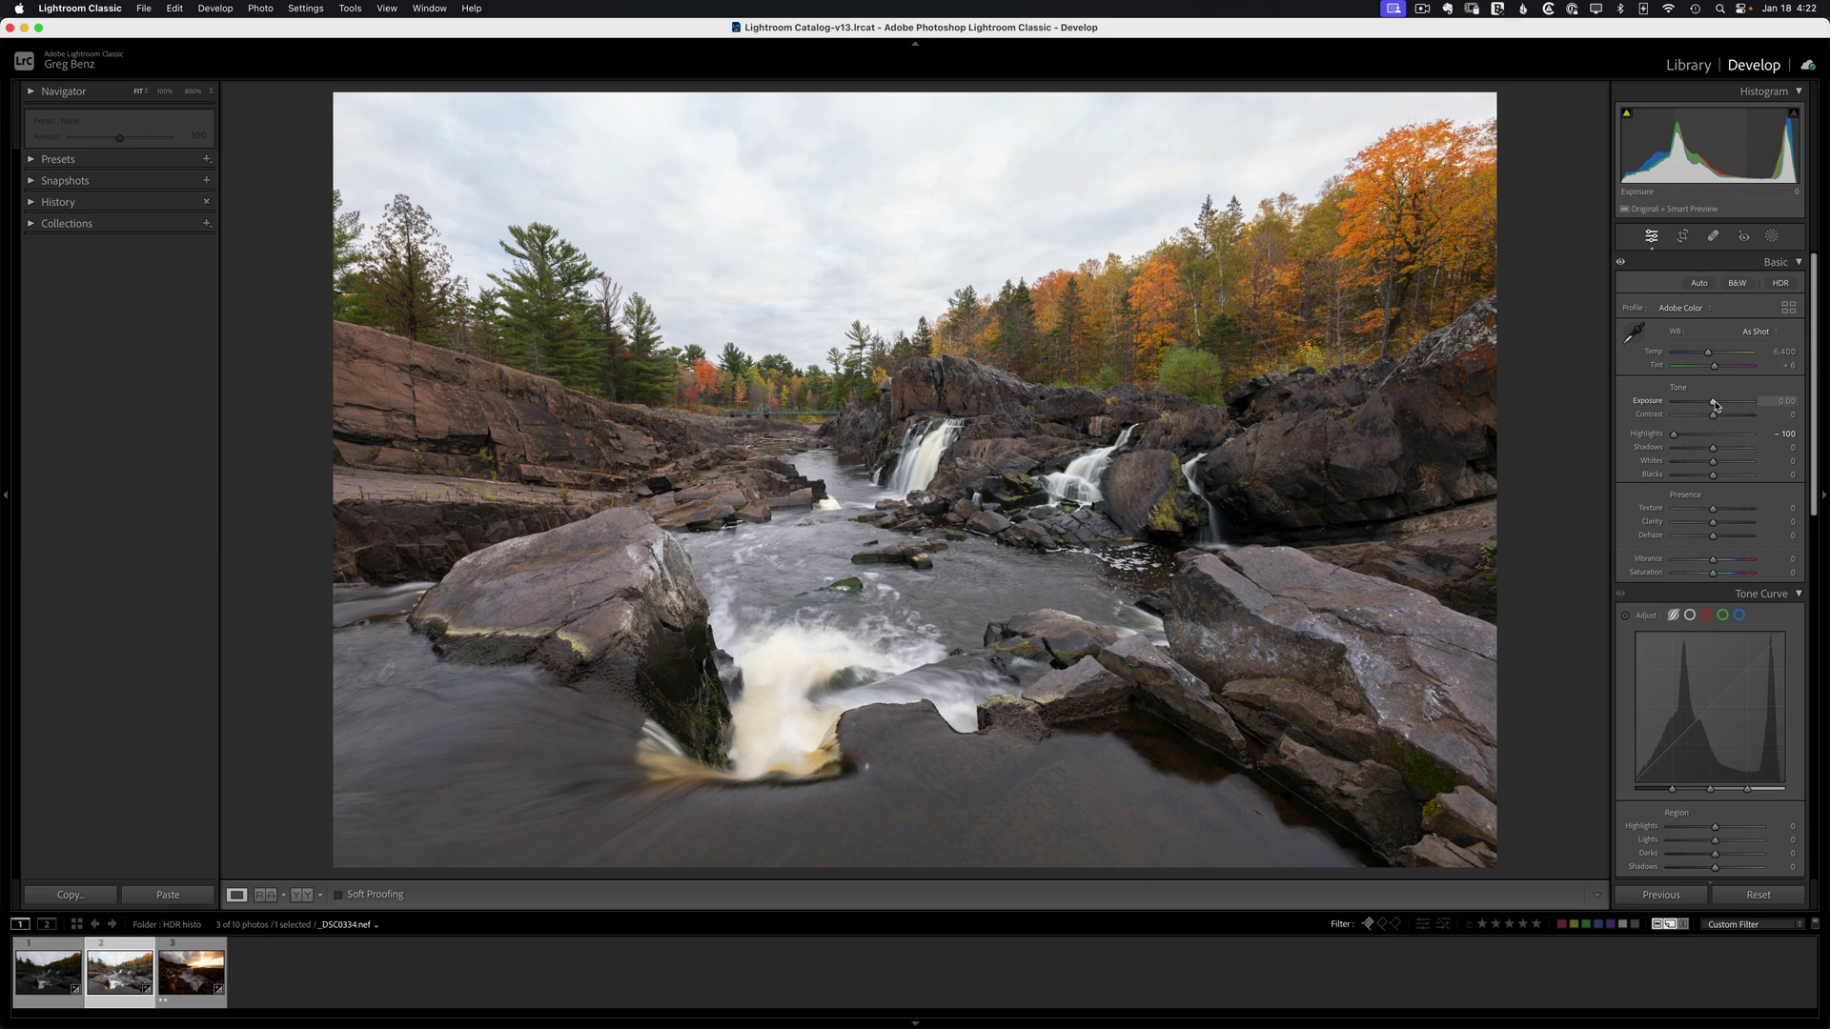
pyautogui.moveTo(1713, 404); pyautogui.dragTo(1702, 404)
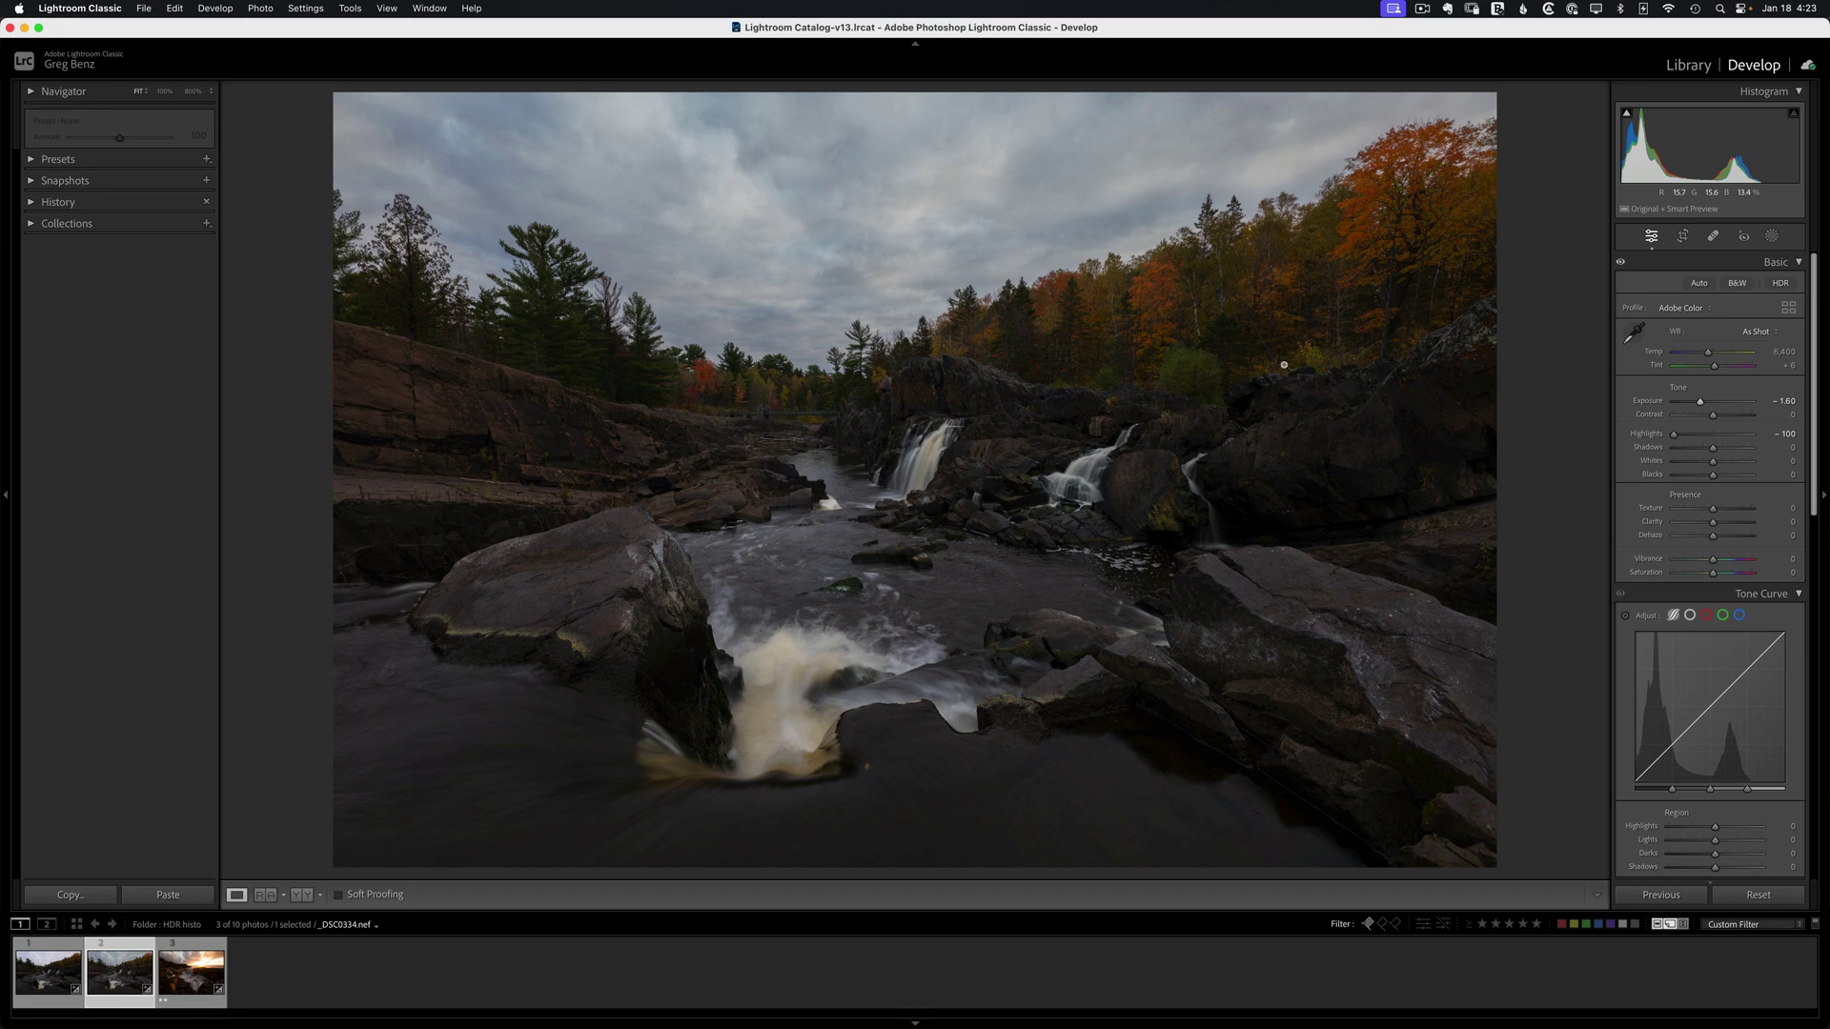
pyautogui.doubleClick(1645, 434)
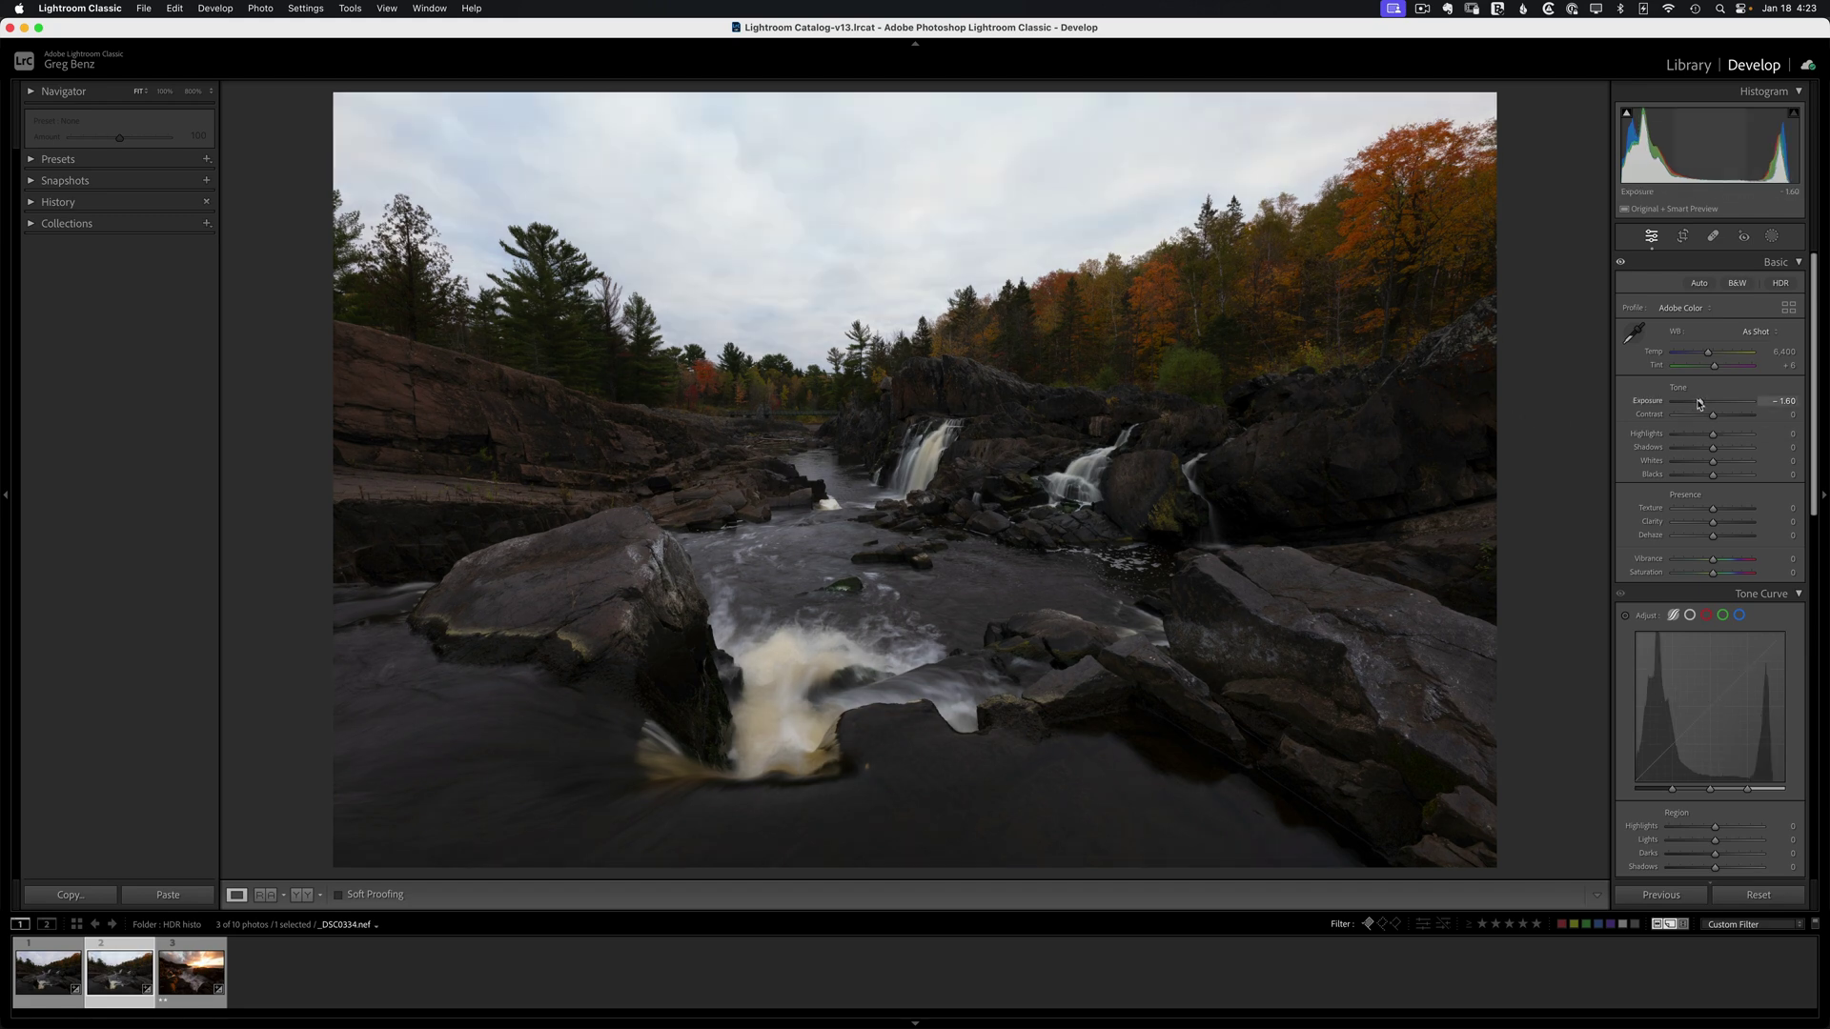
# - Reset the waterfall photo's Exposure to 0.00 and switch HDR editing on
pyautogui.doubleClick(1700, 404)
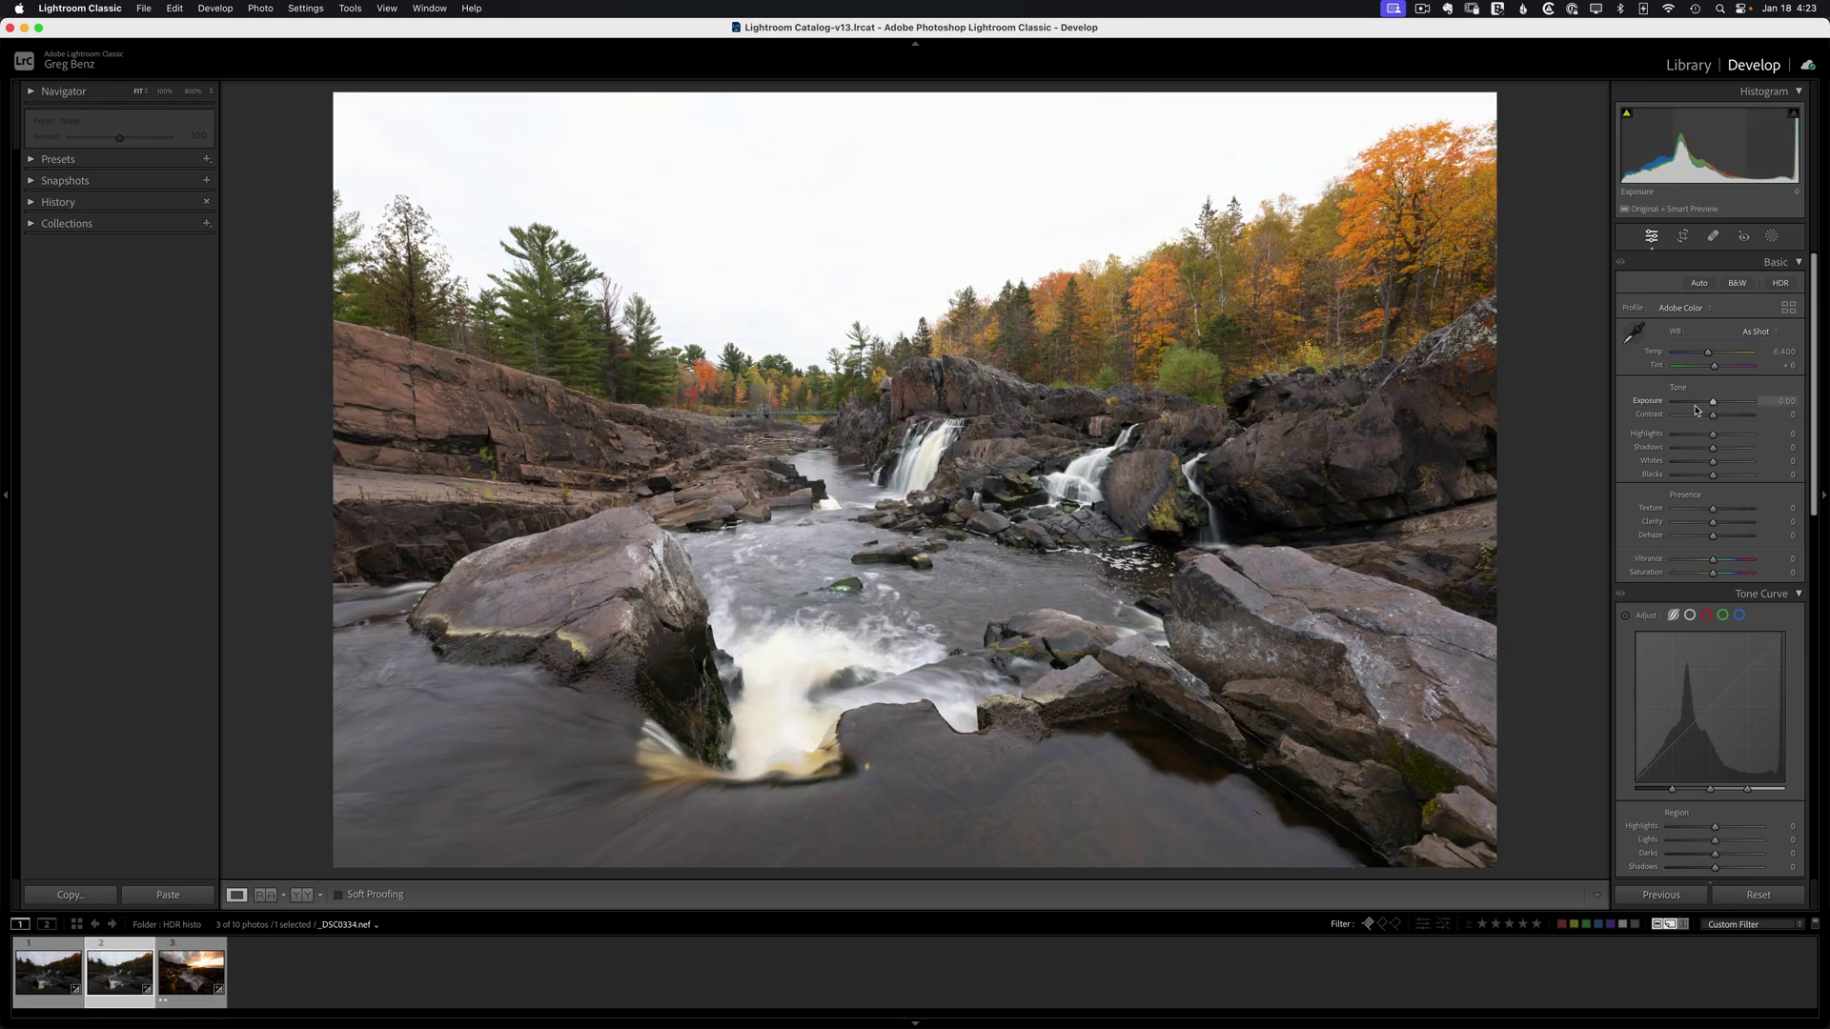
pyautogui.click(1780, 284)
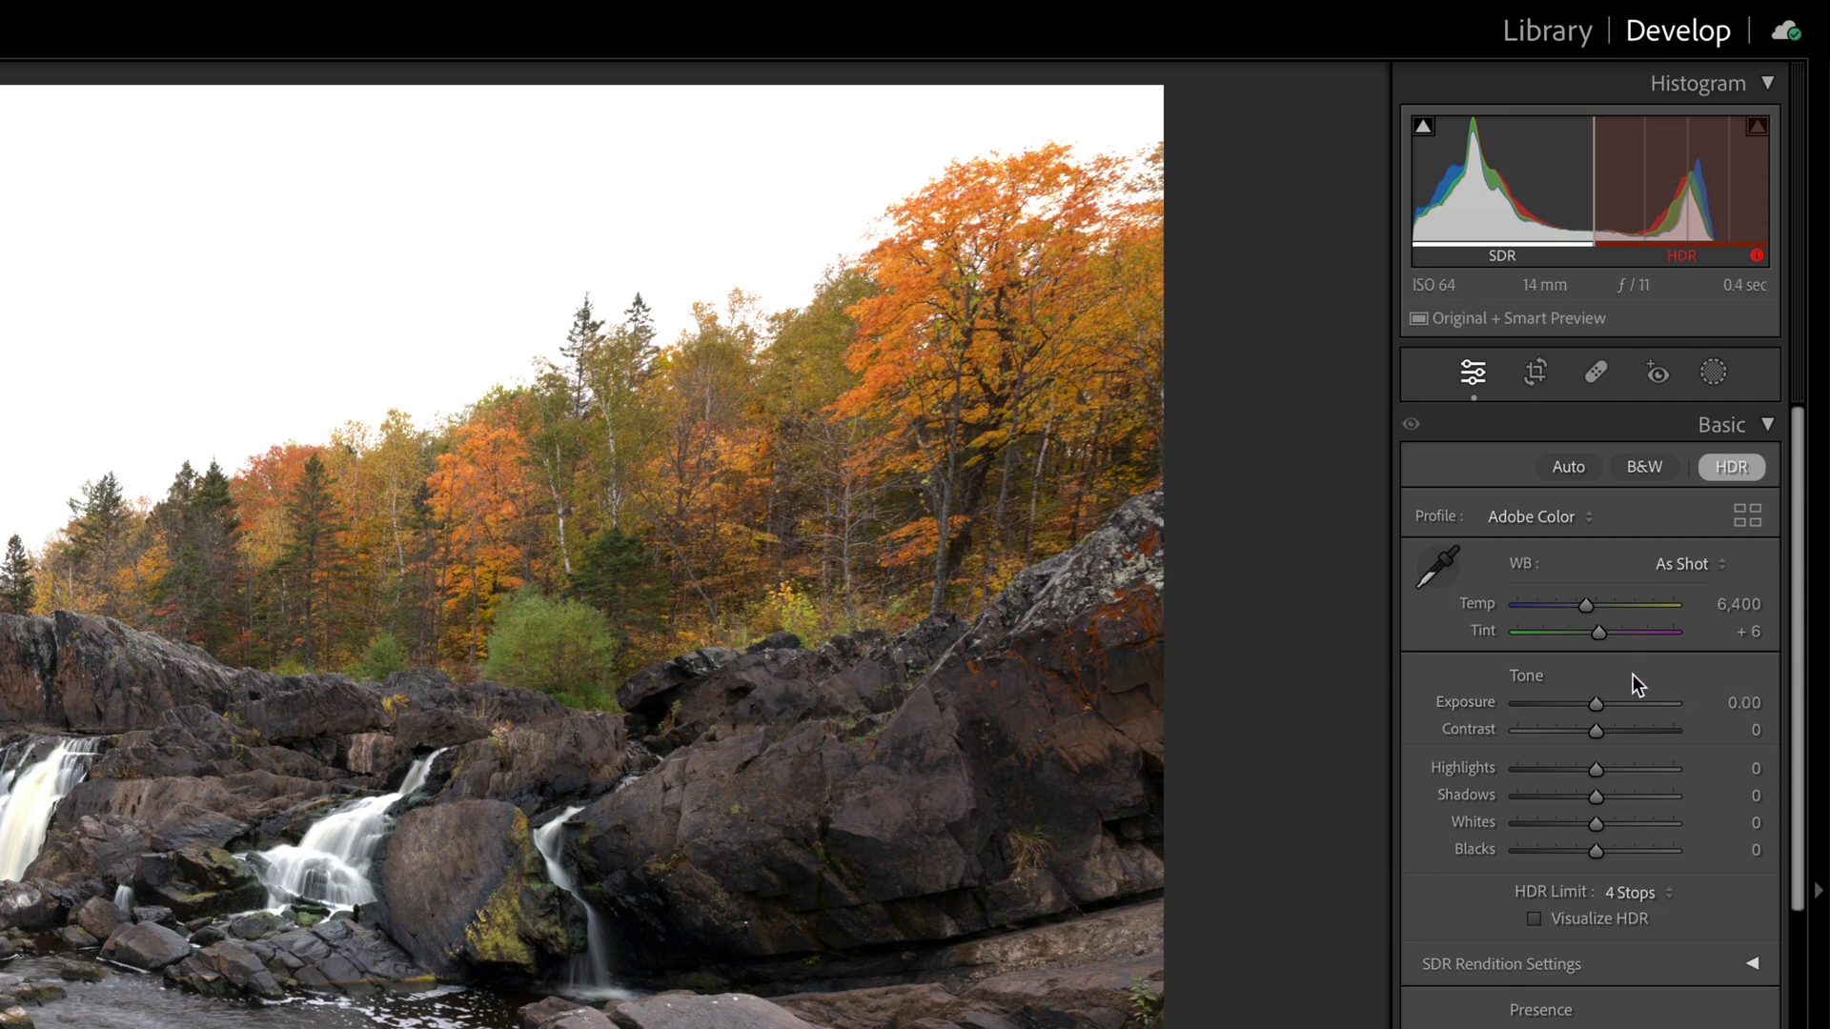
# - Set Highlights to -100 and Exposure to -1.00 on the HDR waterfall photo
pyautogui.moveTo(1595, 772); pyautogui.dragTo(1478, 770)
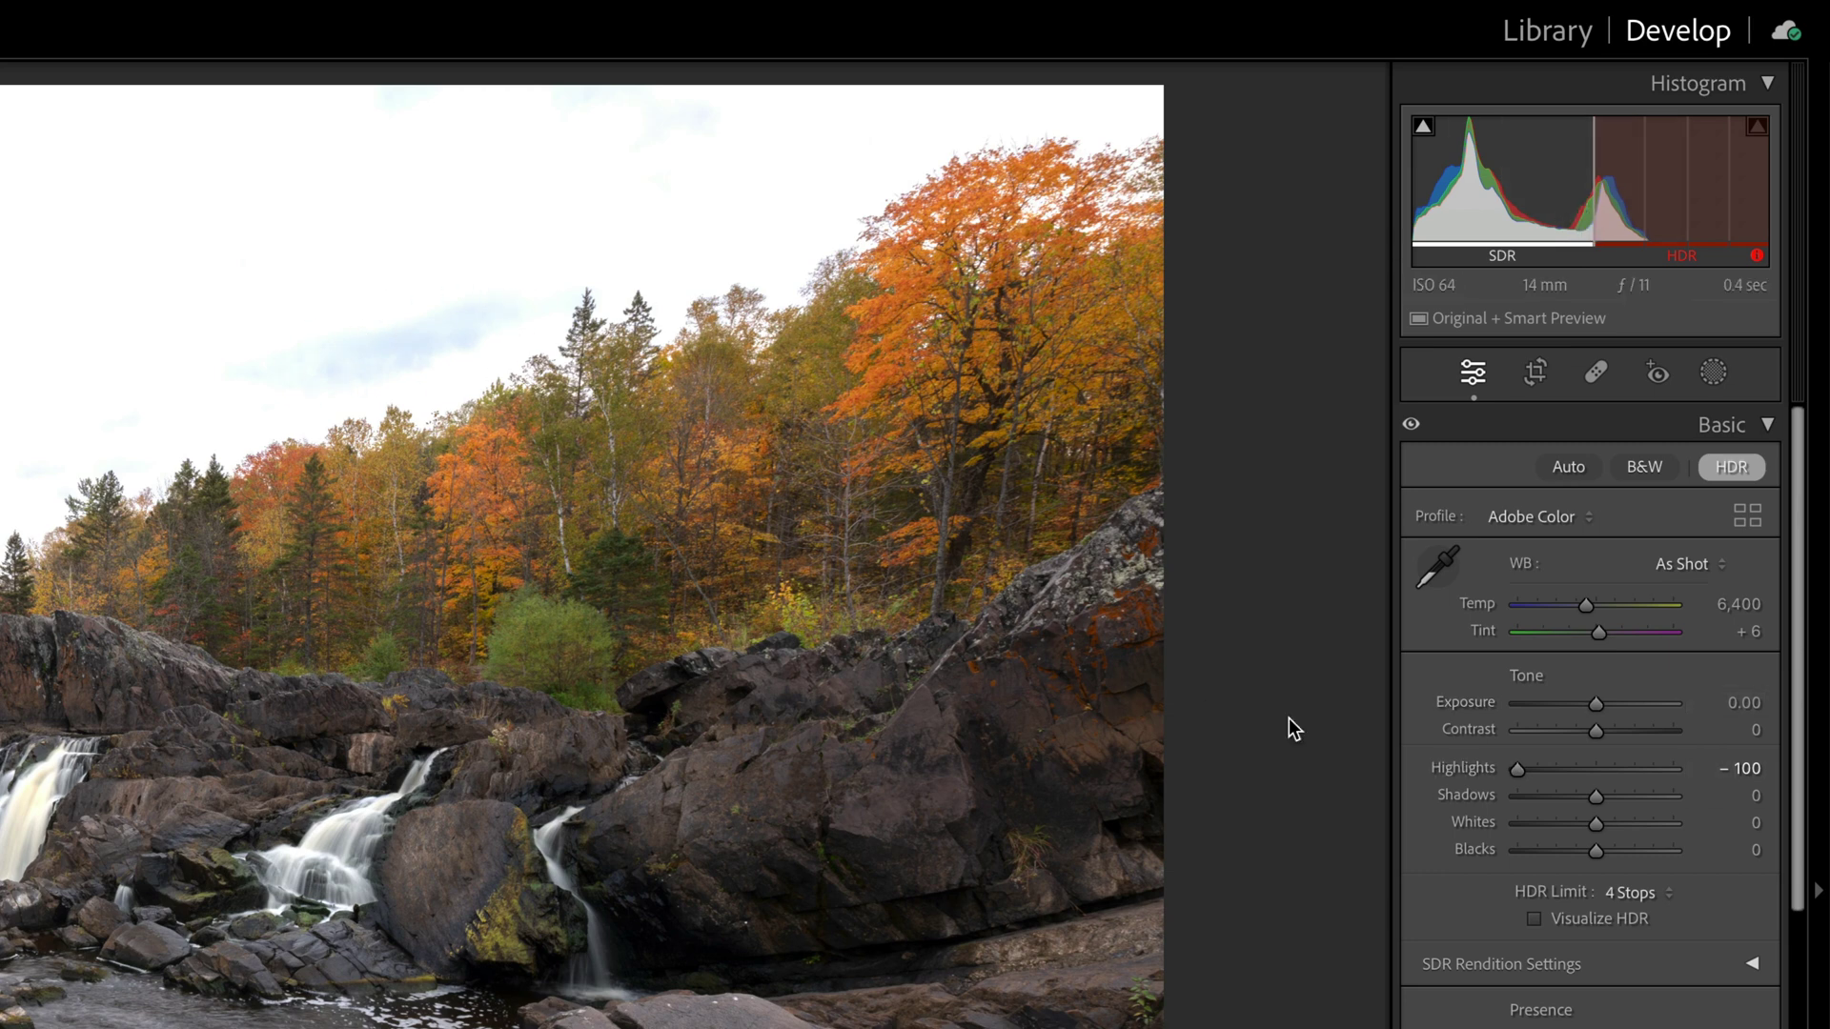
pyautogui.moveTo(1592, 705); pyautogui.dragTo(1576, 706)
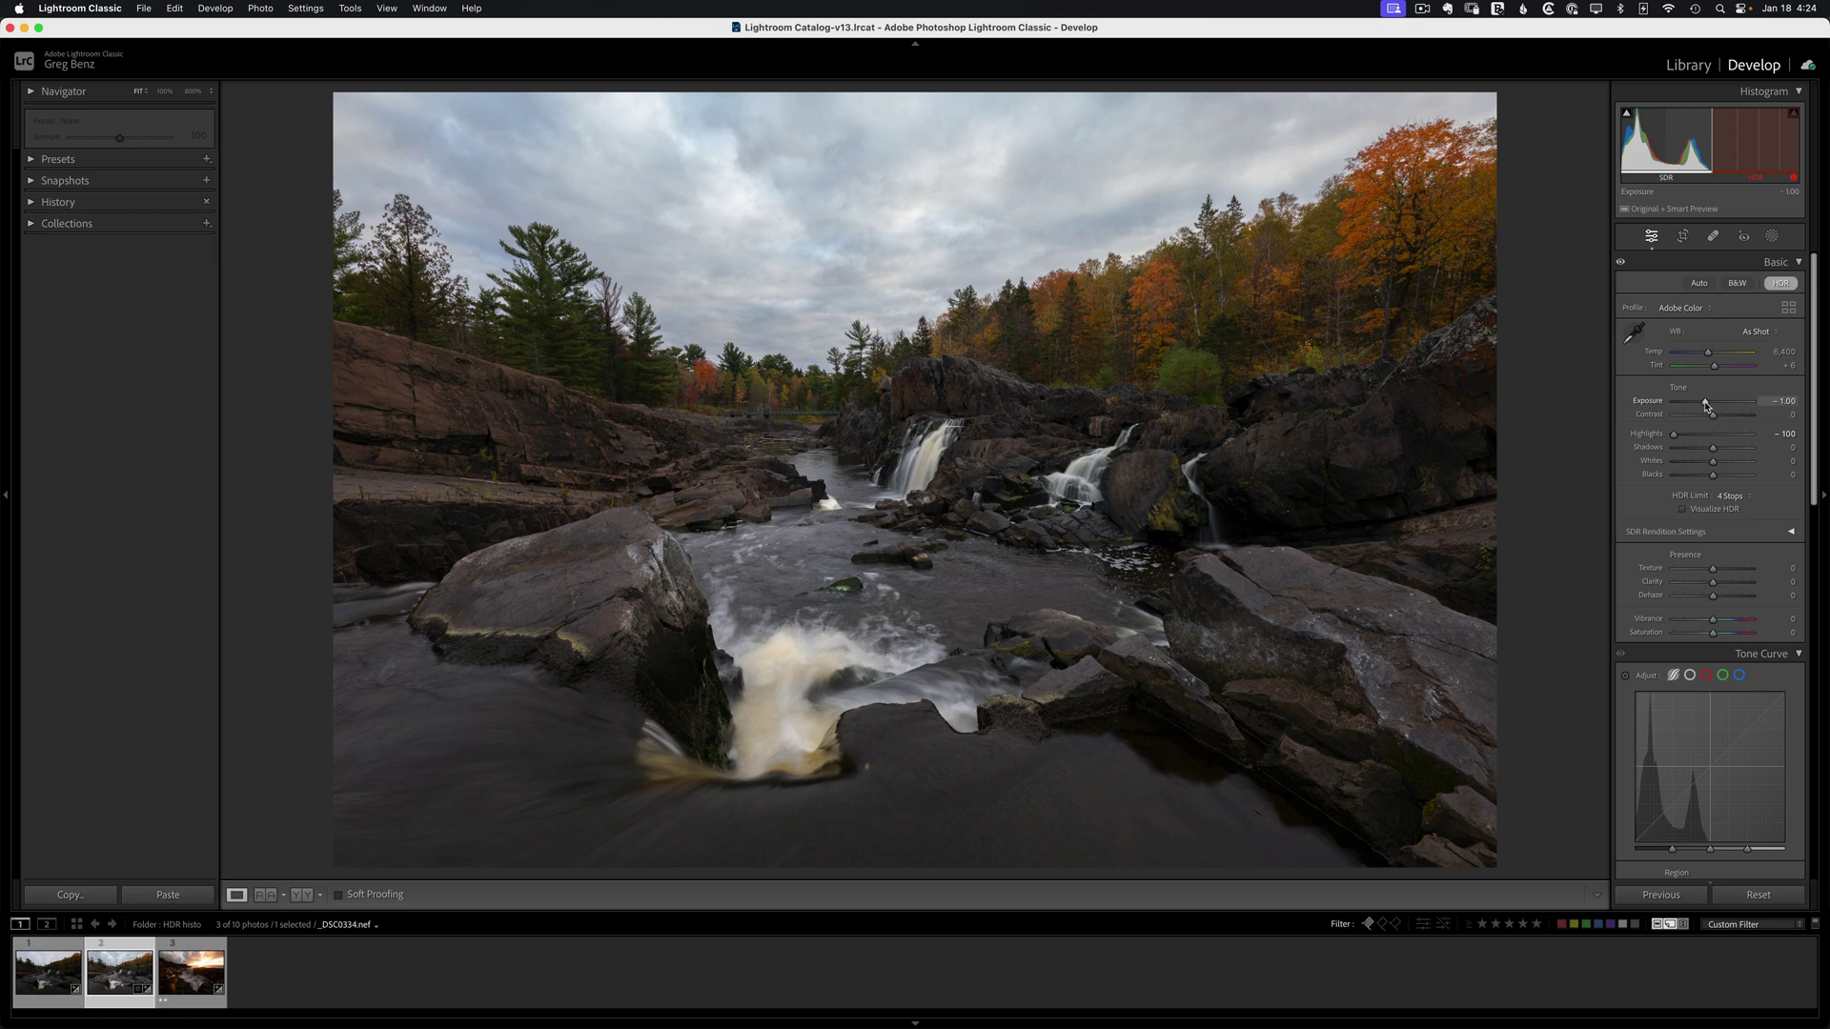
# - Reset Exposure and Highlights to default, then lower Exposure to -2.10 to reveal cloud detail
pyautogui.doubleClick(1706, 404)
pyautogui.doubleClick(1676, 434)
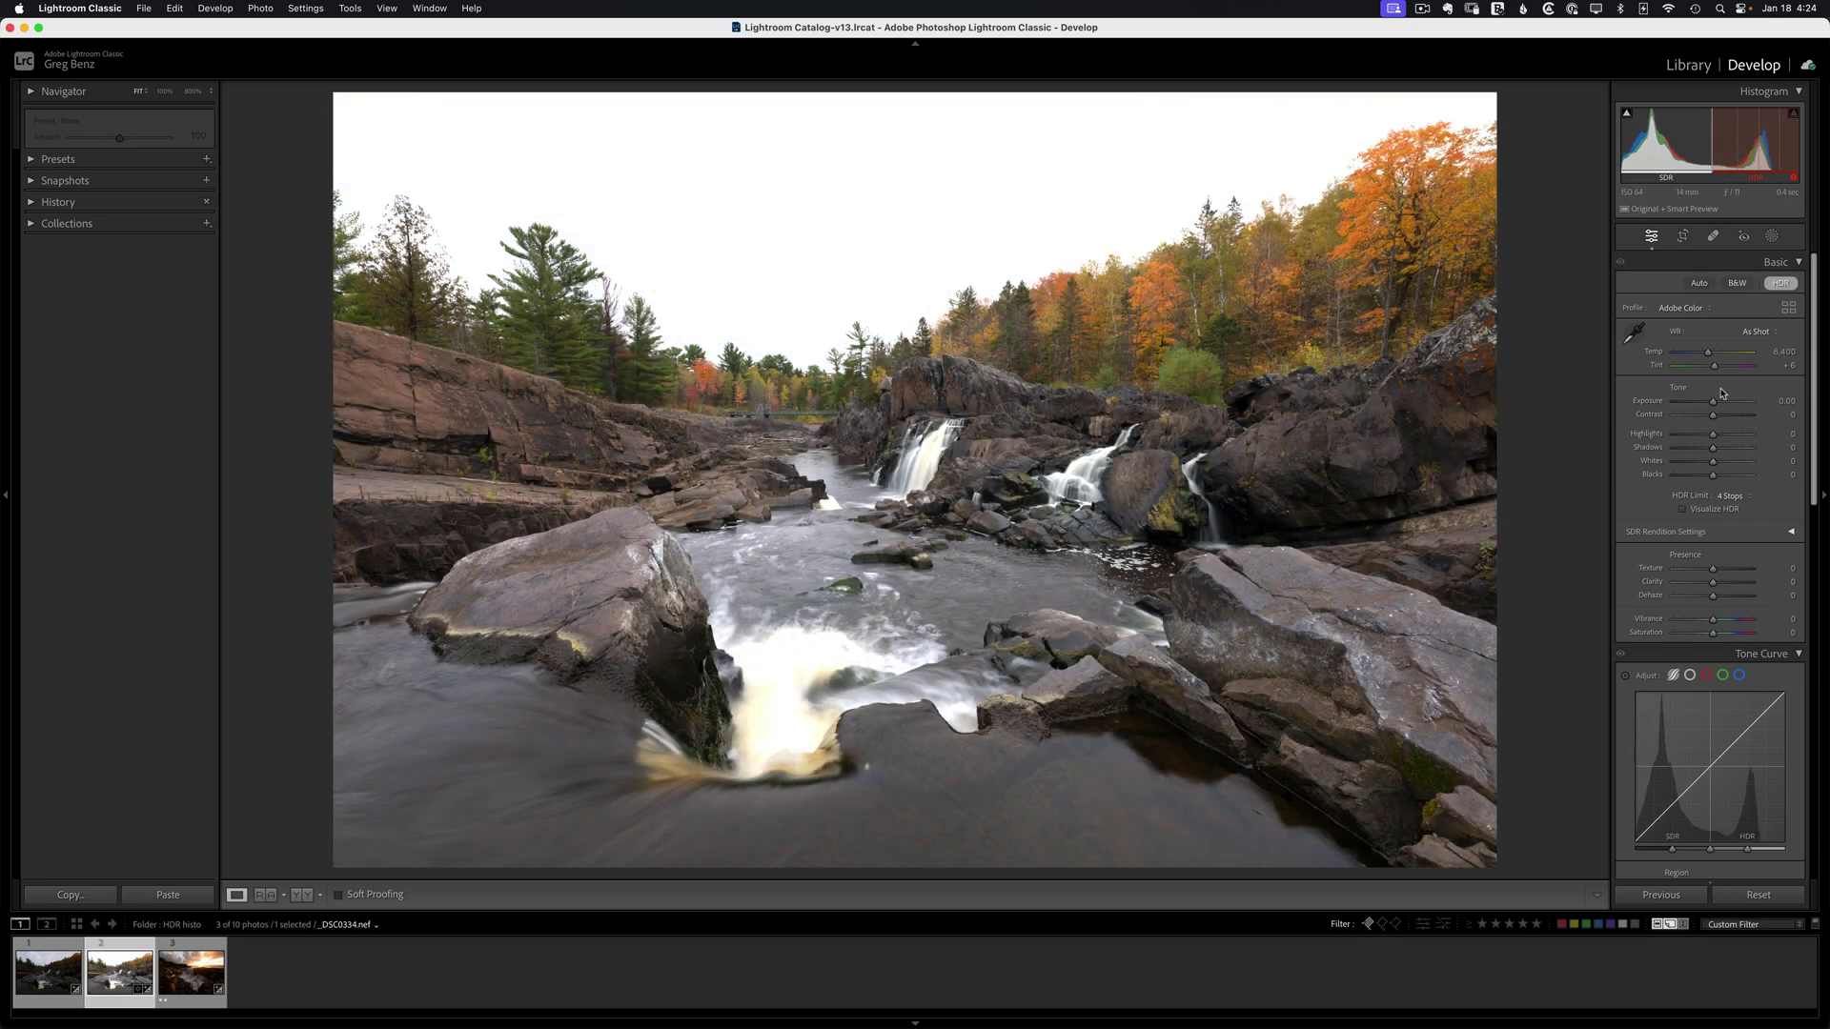
pyautogui.moveTo(1712, 401); pyautogui.dragTo(1696, 404)
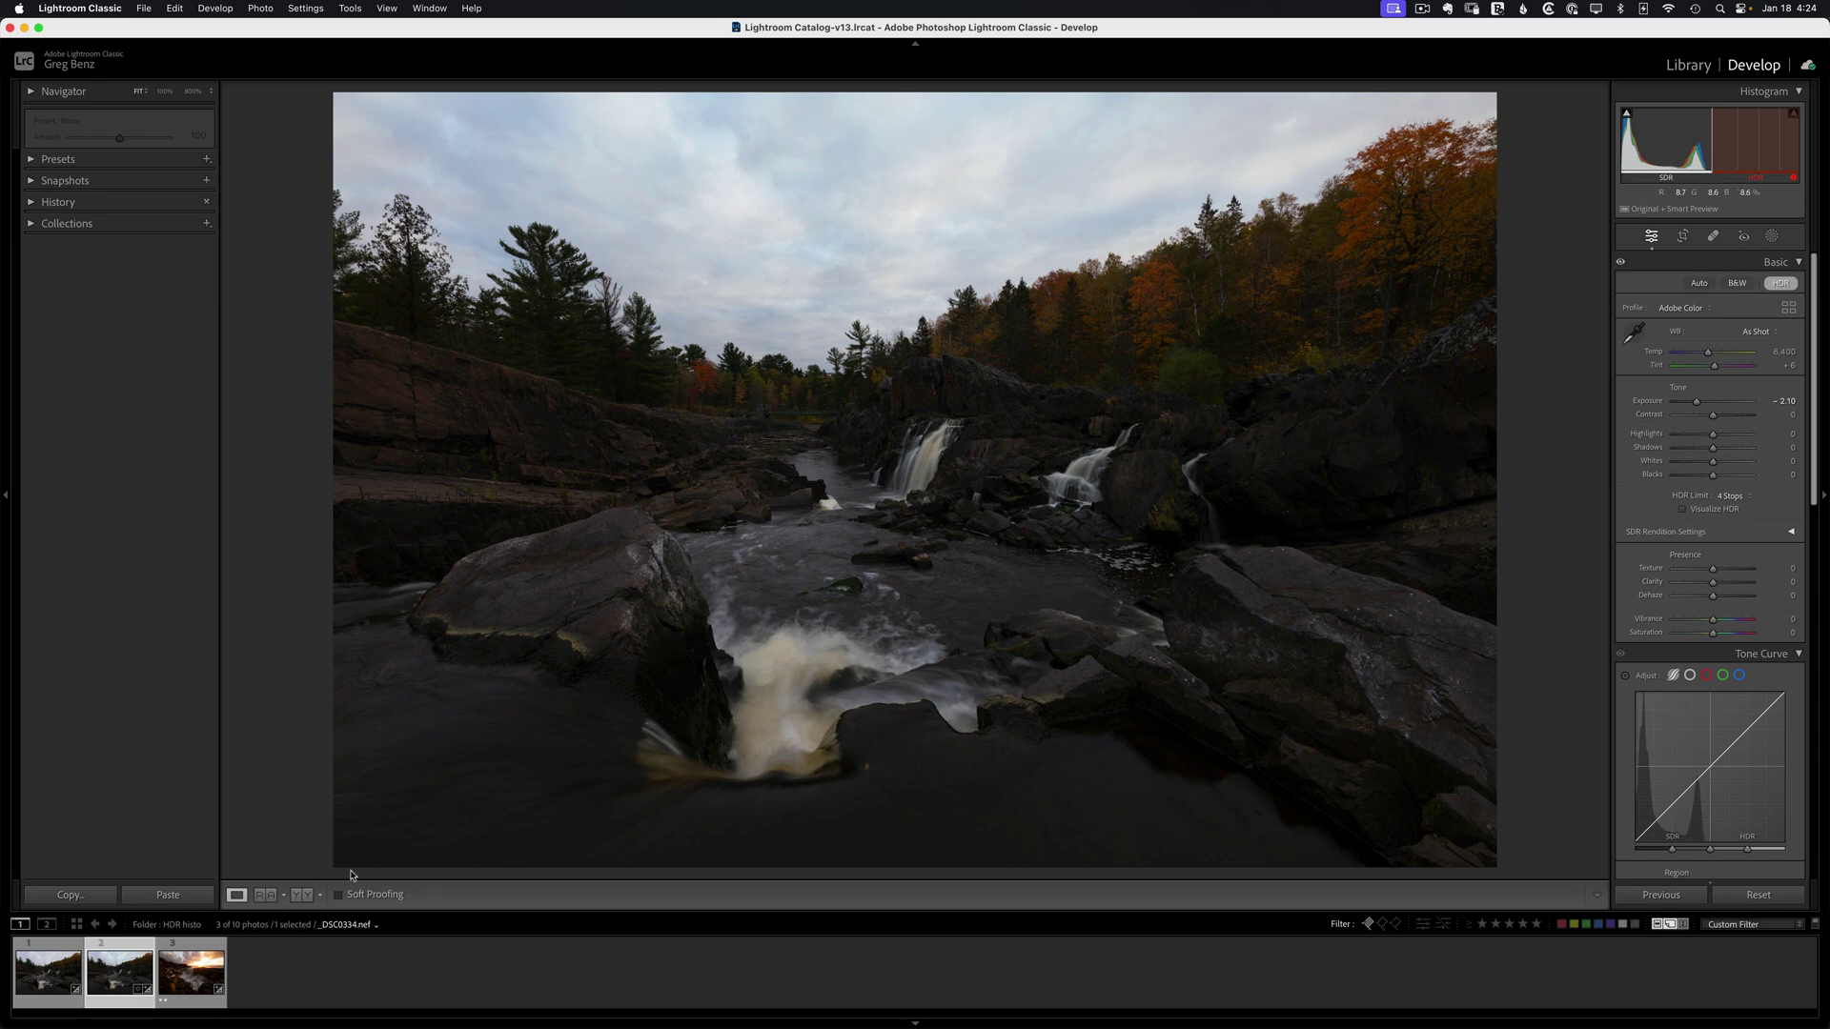
# - Open the sunset photo and drop its Exposure to -5.00
pyautogui.click(184, 983)
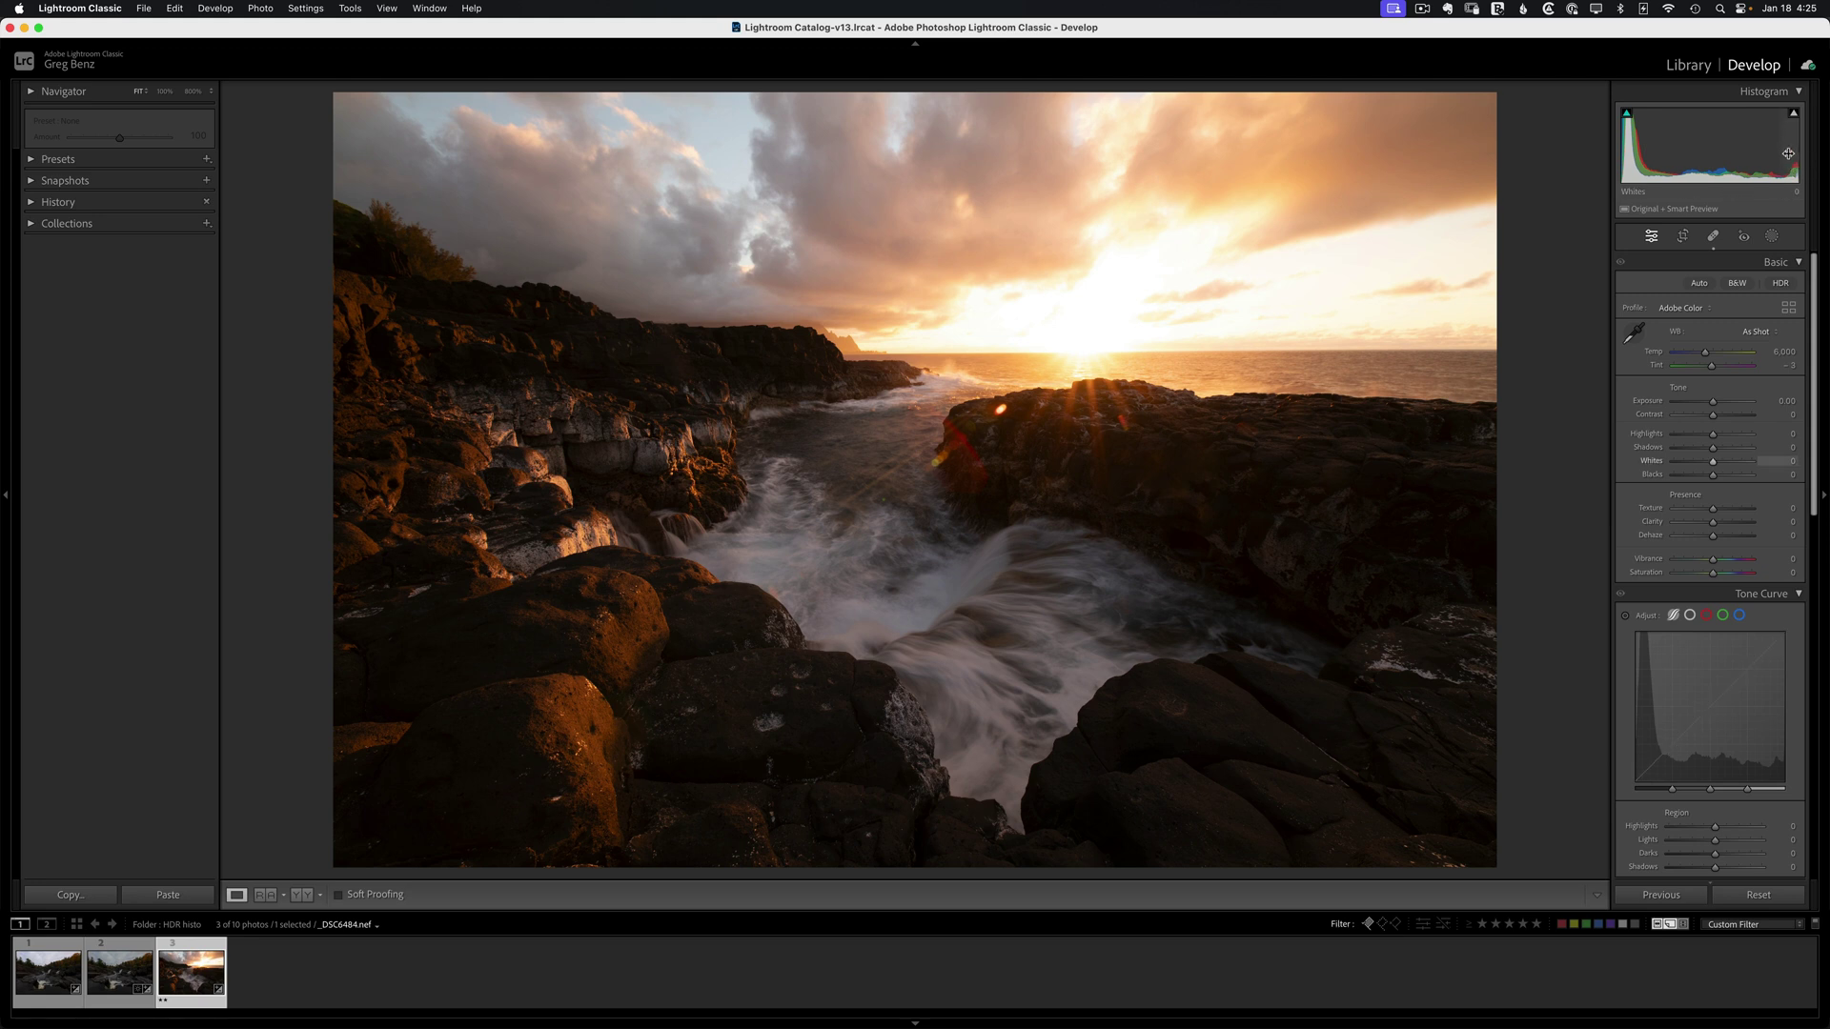
pyautogui.moveTo(1793, 114)
pyautogui.moveTo(1712, 404); pyautogui.dragTo(1674, 403)
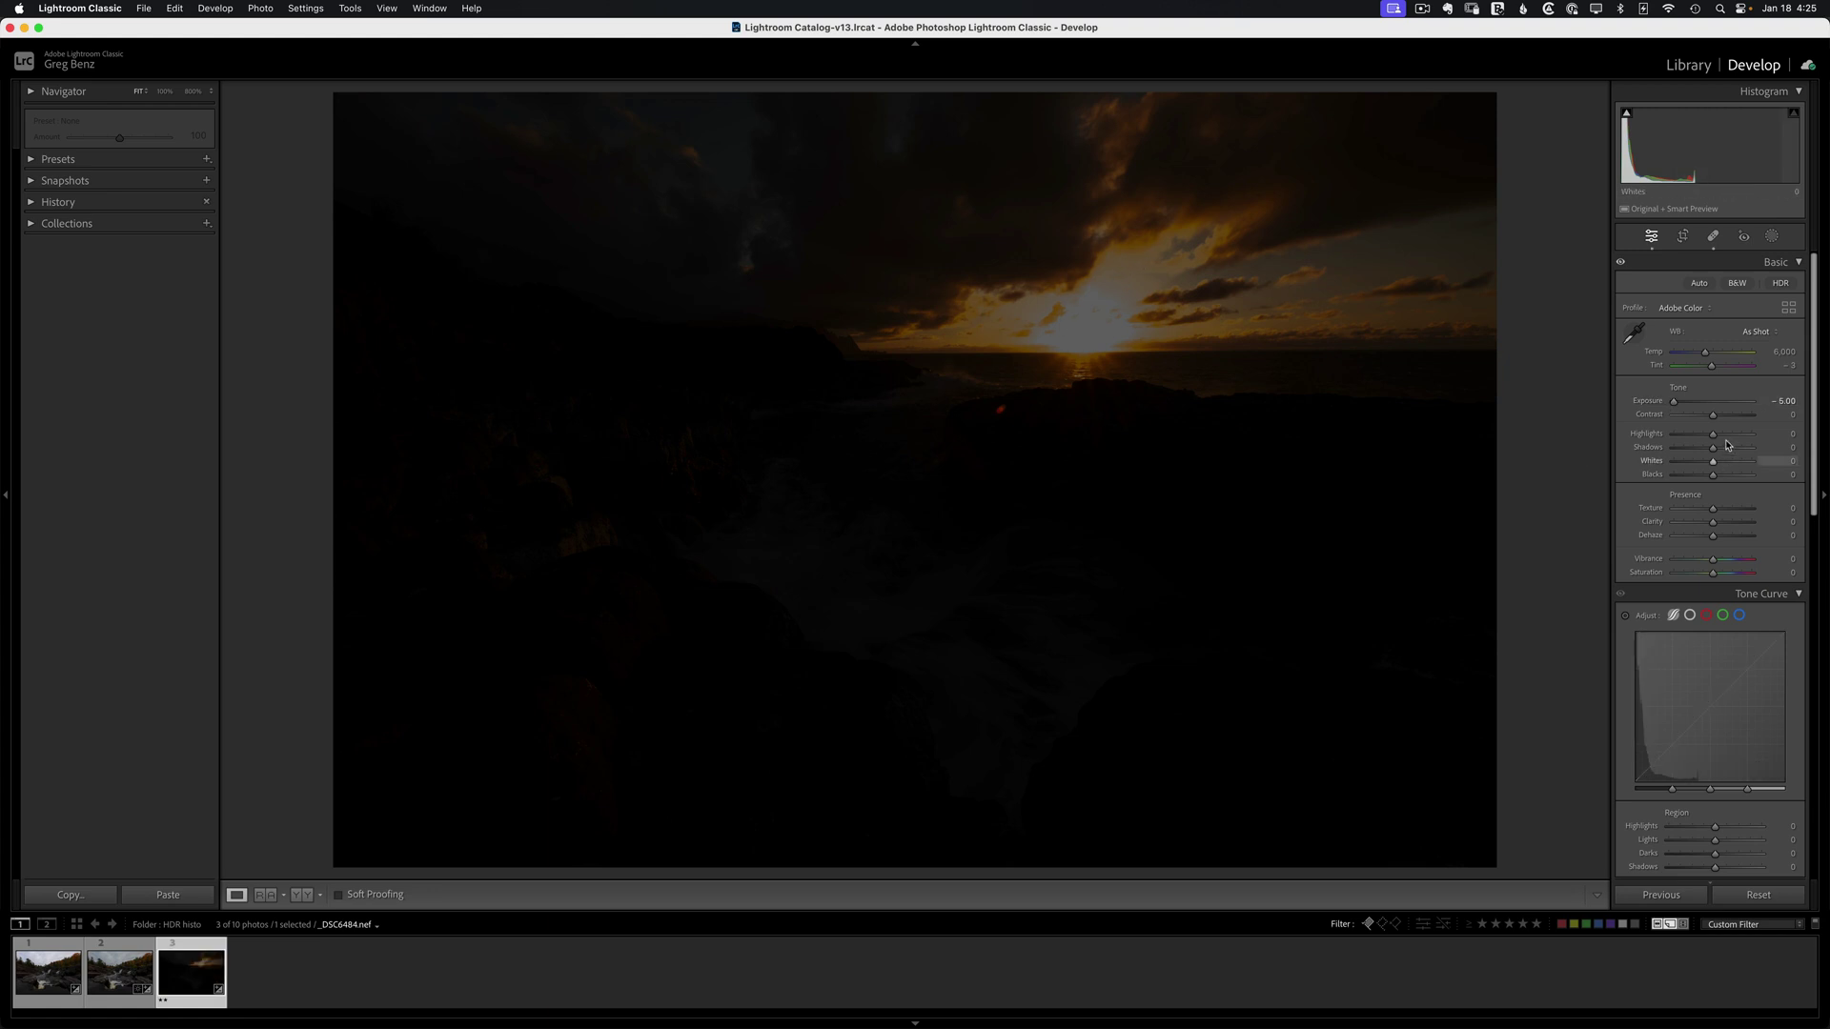
# - Reset the sunset photo's Exposure to 0.00 and turn on HDR editing
pyautogui.doubleClick(1675, 404)
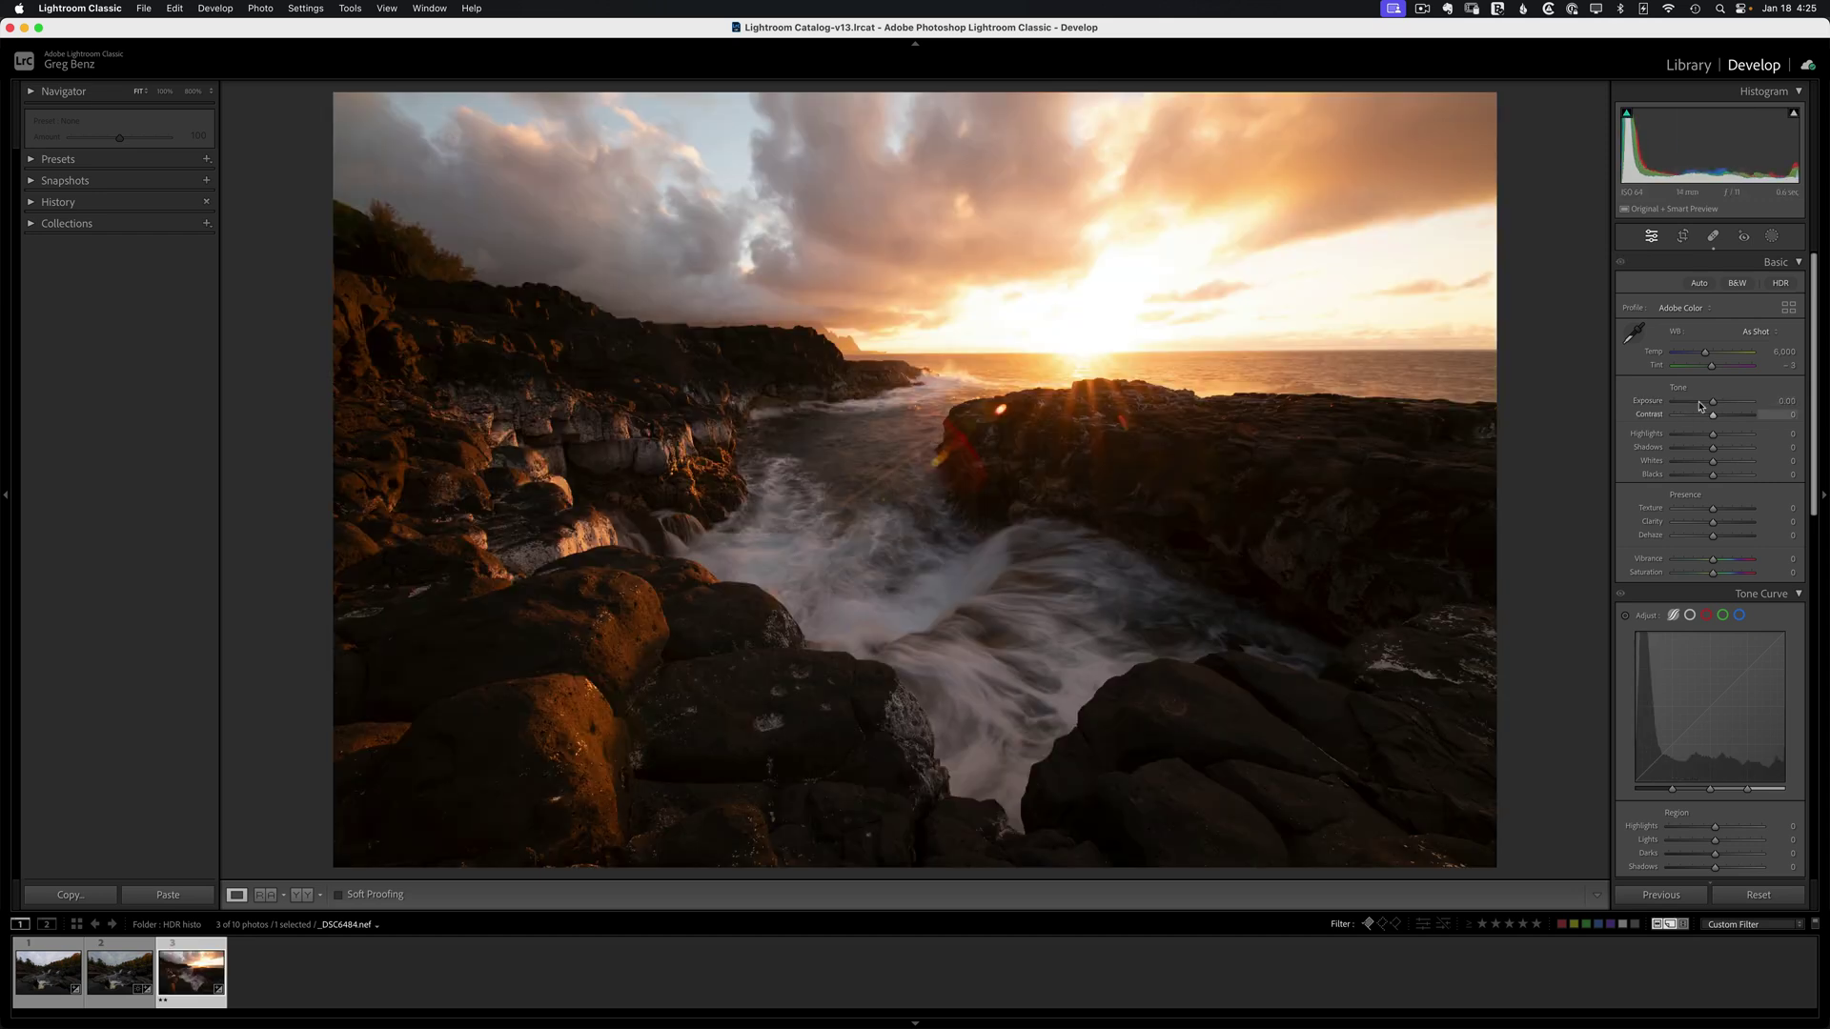
pyautogui.click(1779, 284)
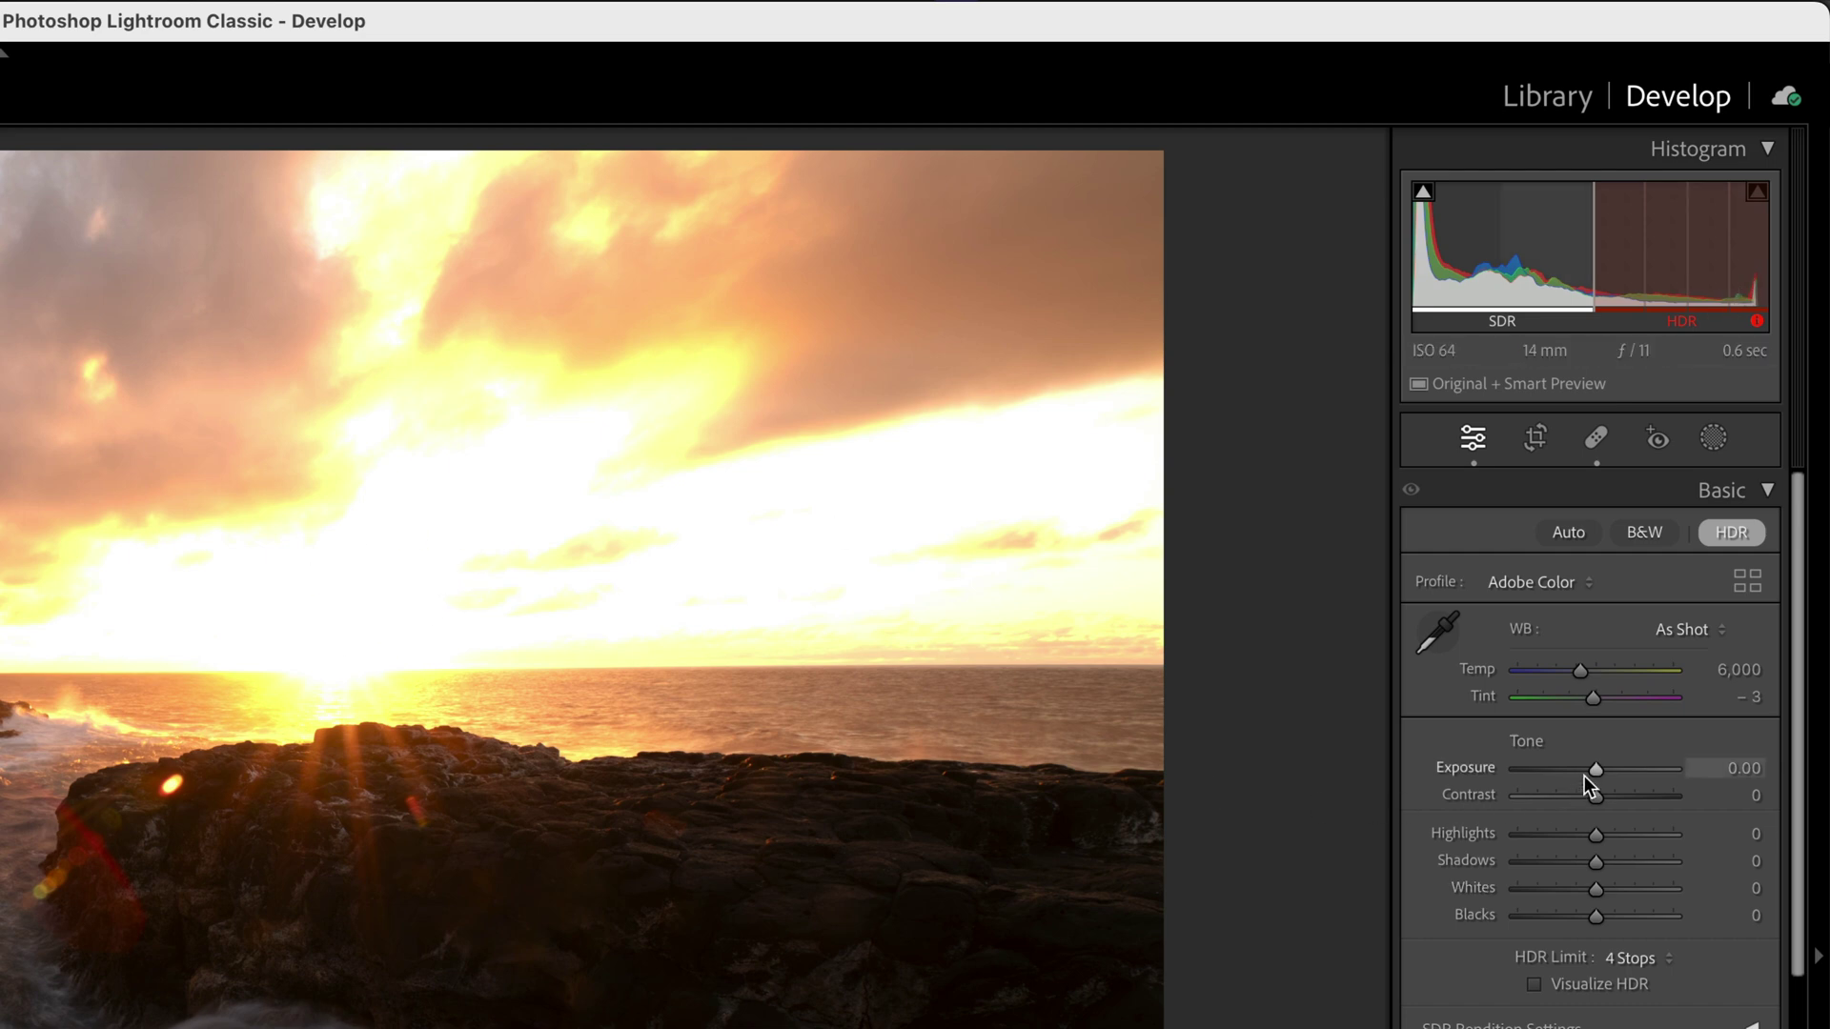
# - Lower the HDR sunset photo's Exposure to -3.05
pyautogui.moveTo(1595, 770); pyautogui.dragTo(1546, 764)
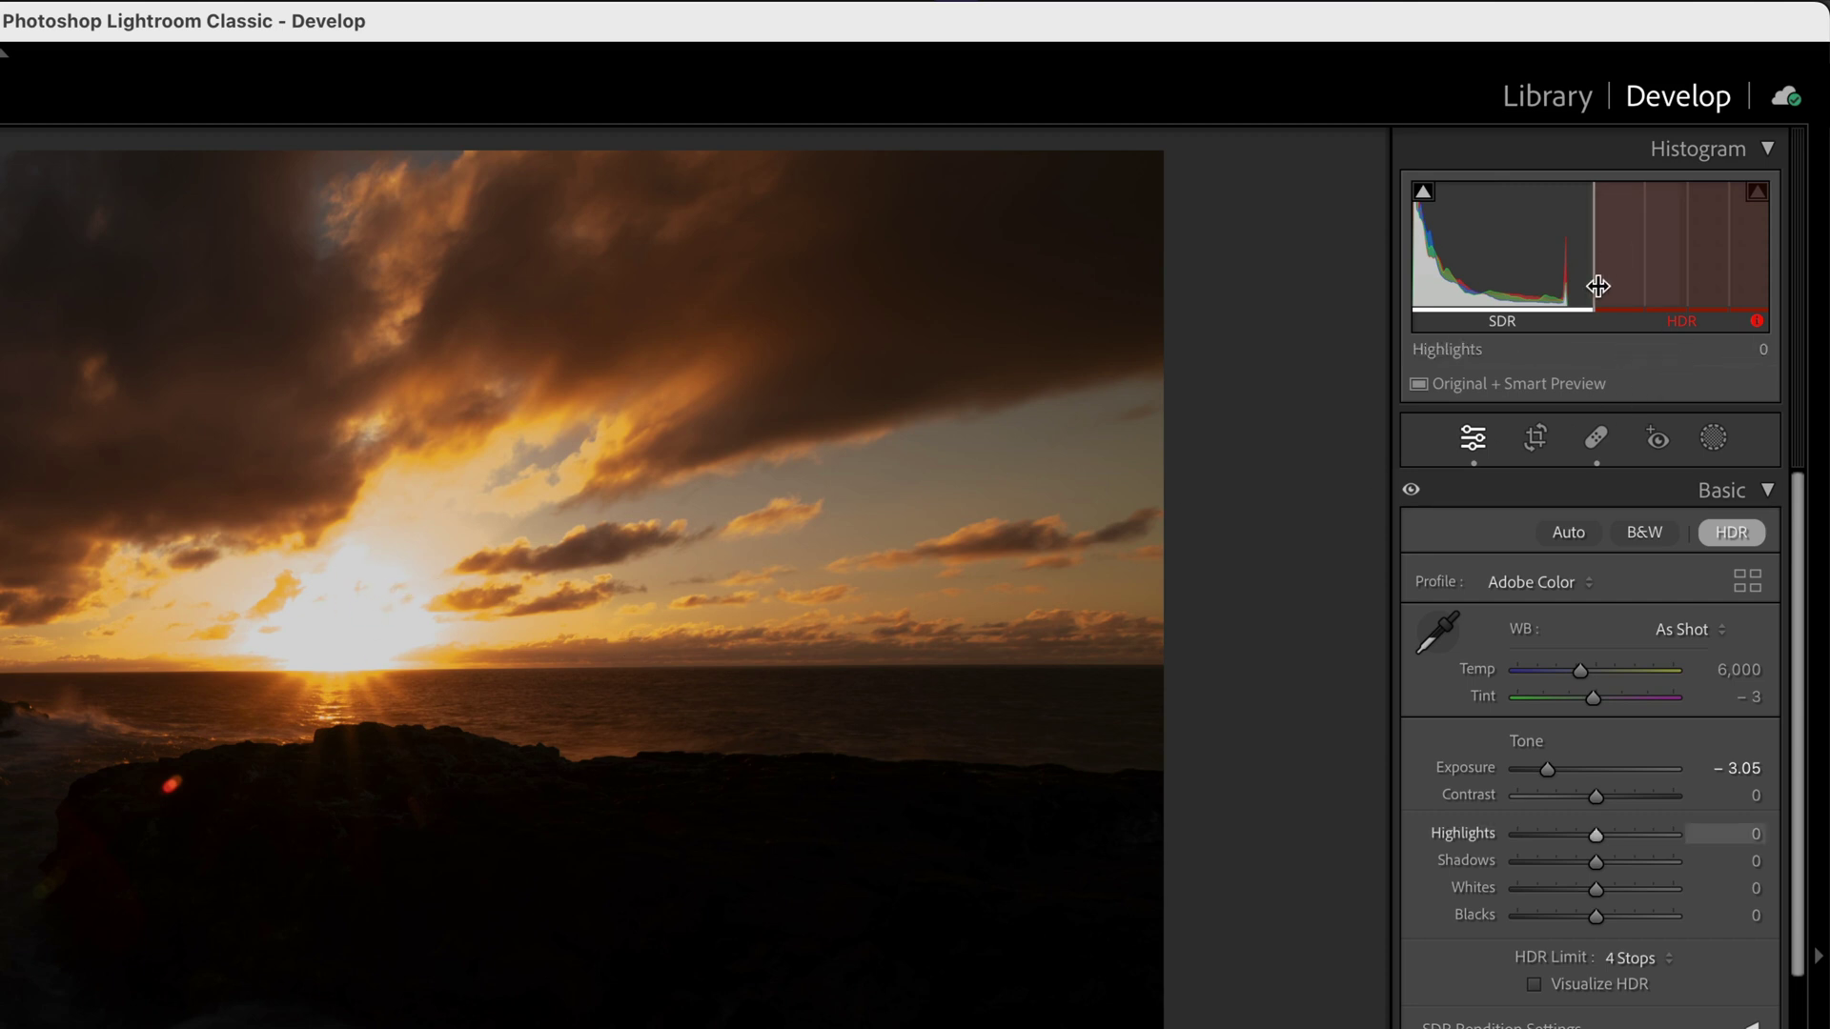
# - Set the sunset photo's Exposure to -2.00, then switch to Chrome showing rawdigger.com
pyautogui.doubleClick(1546, 765)
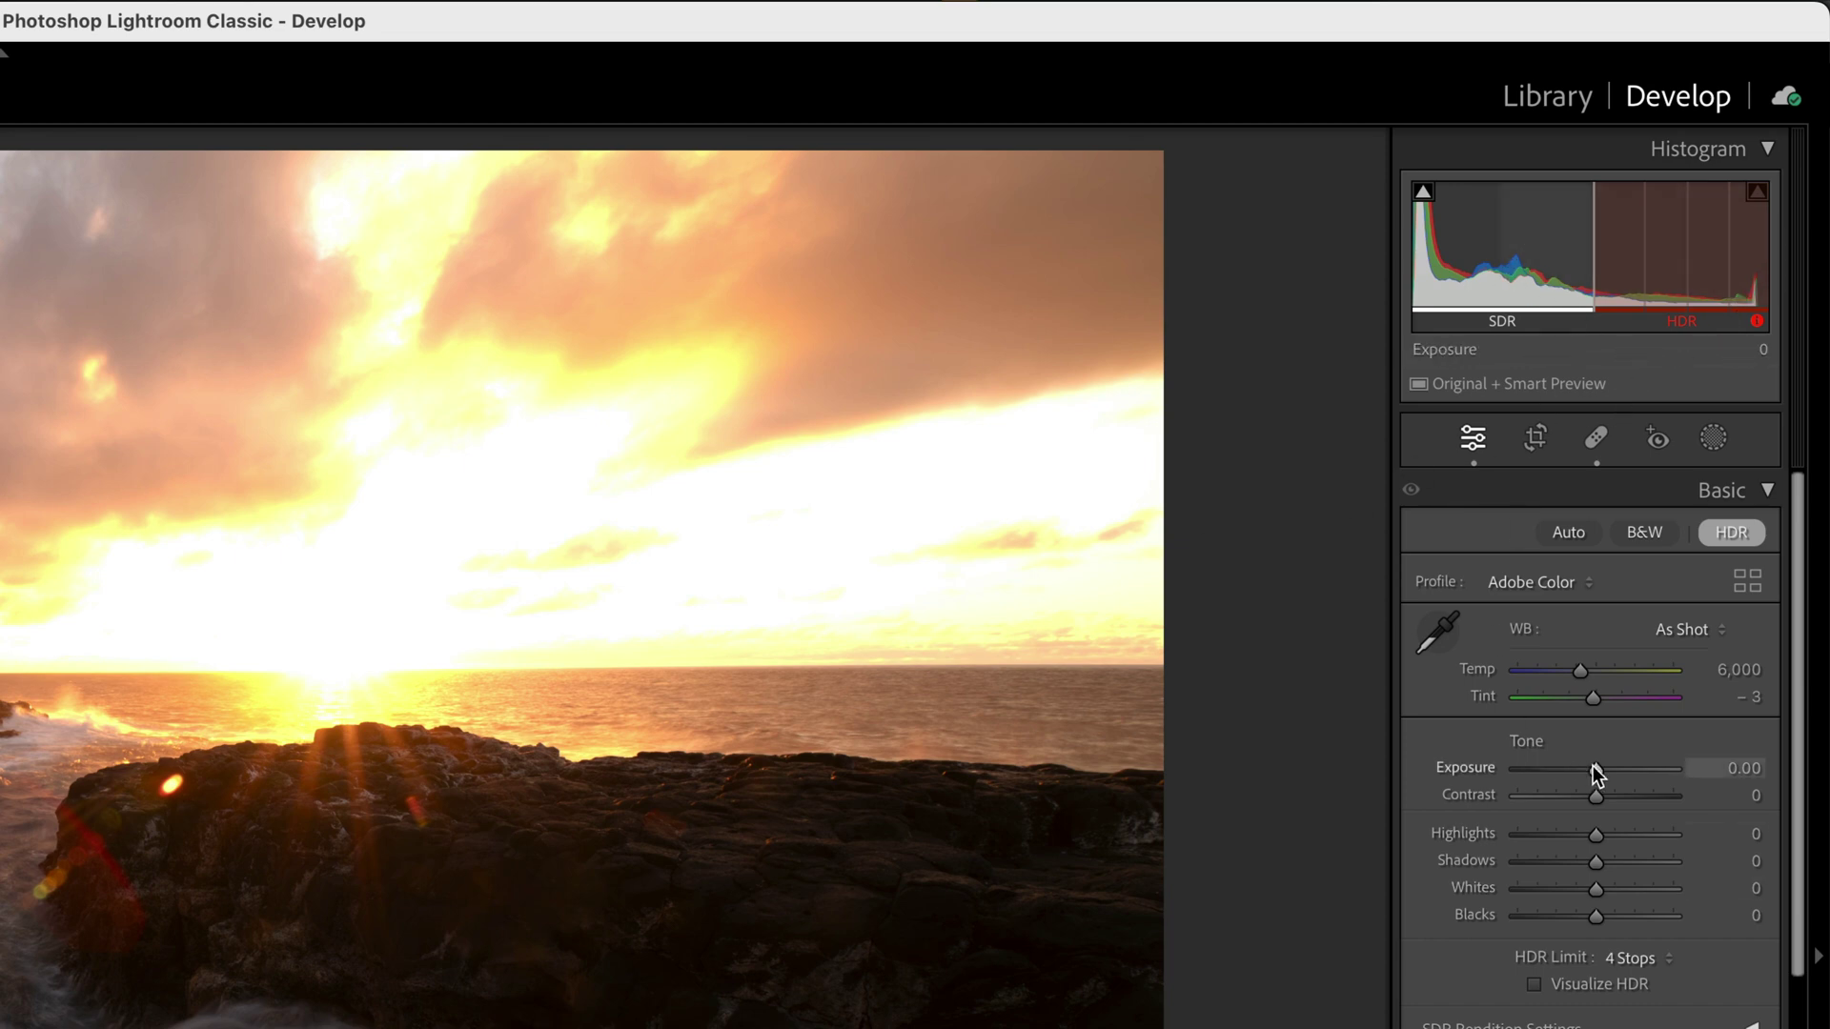
pyautogui.moveTo(1594, 768); pyautogui.dragTo(1564, 770)
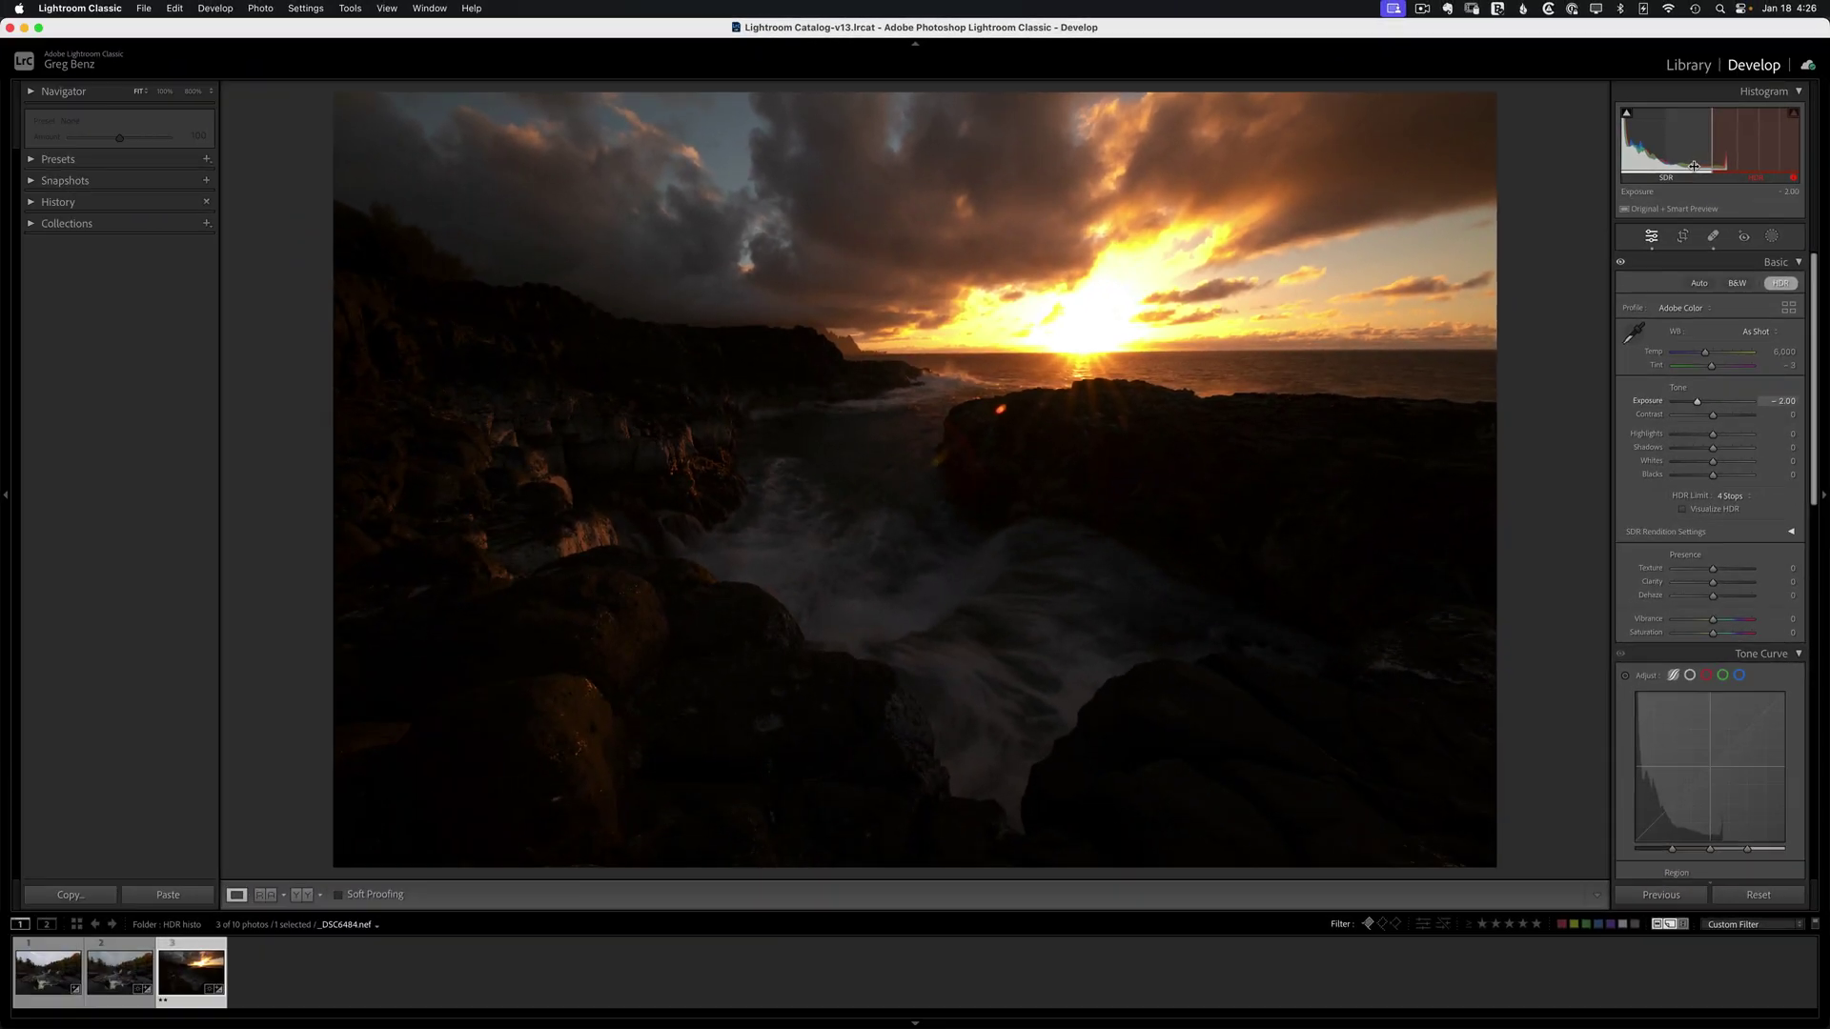
pyautogui.press('super+Tab')
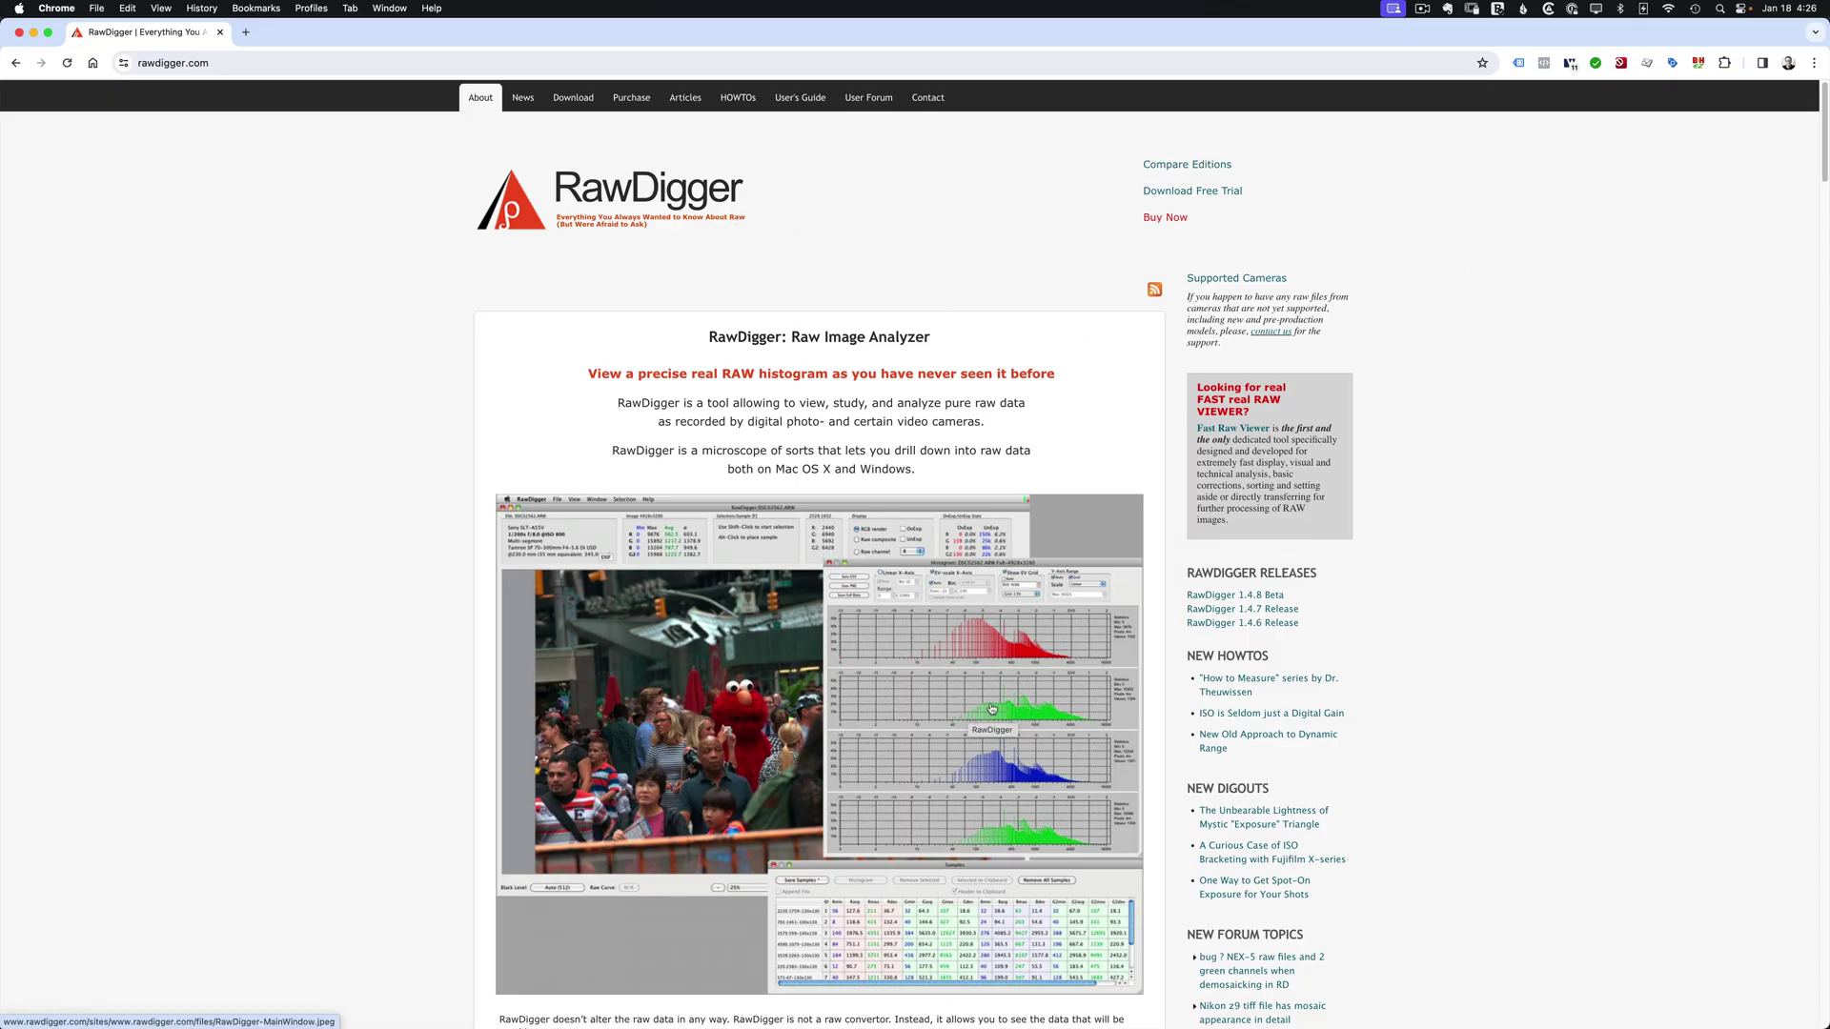
pyautogui.press('Tab')
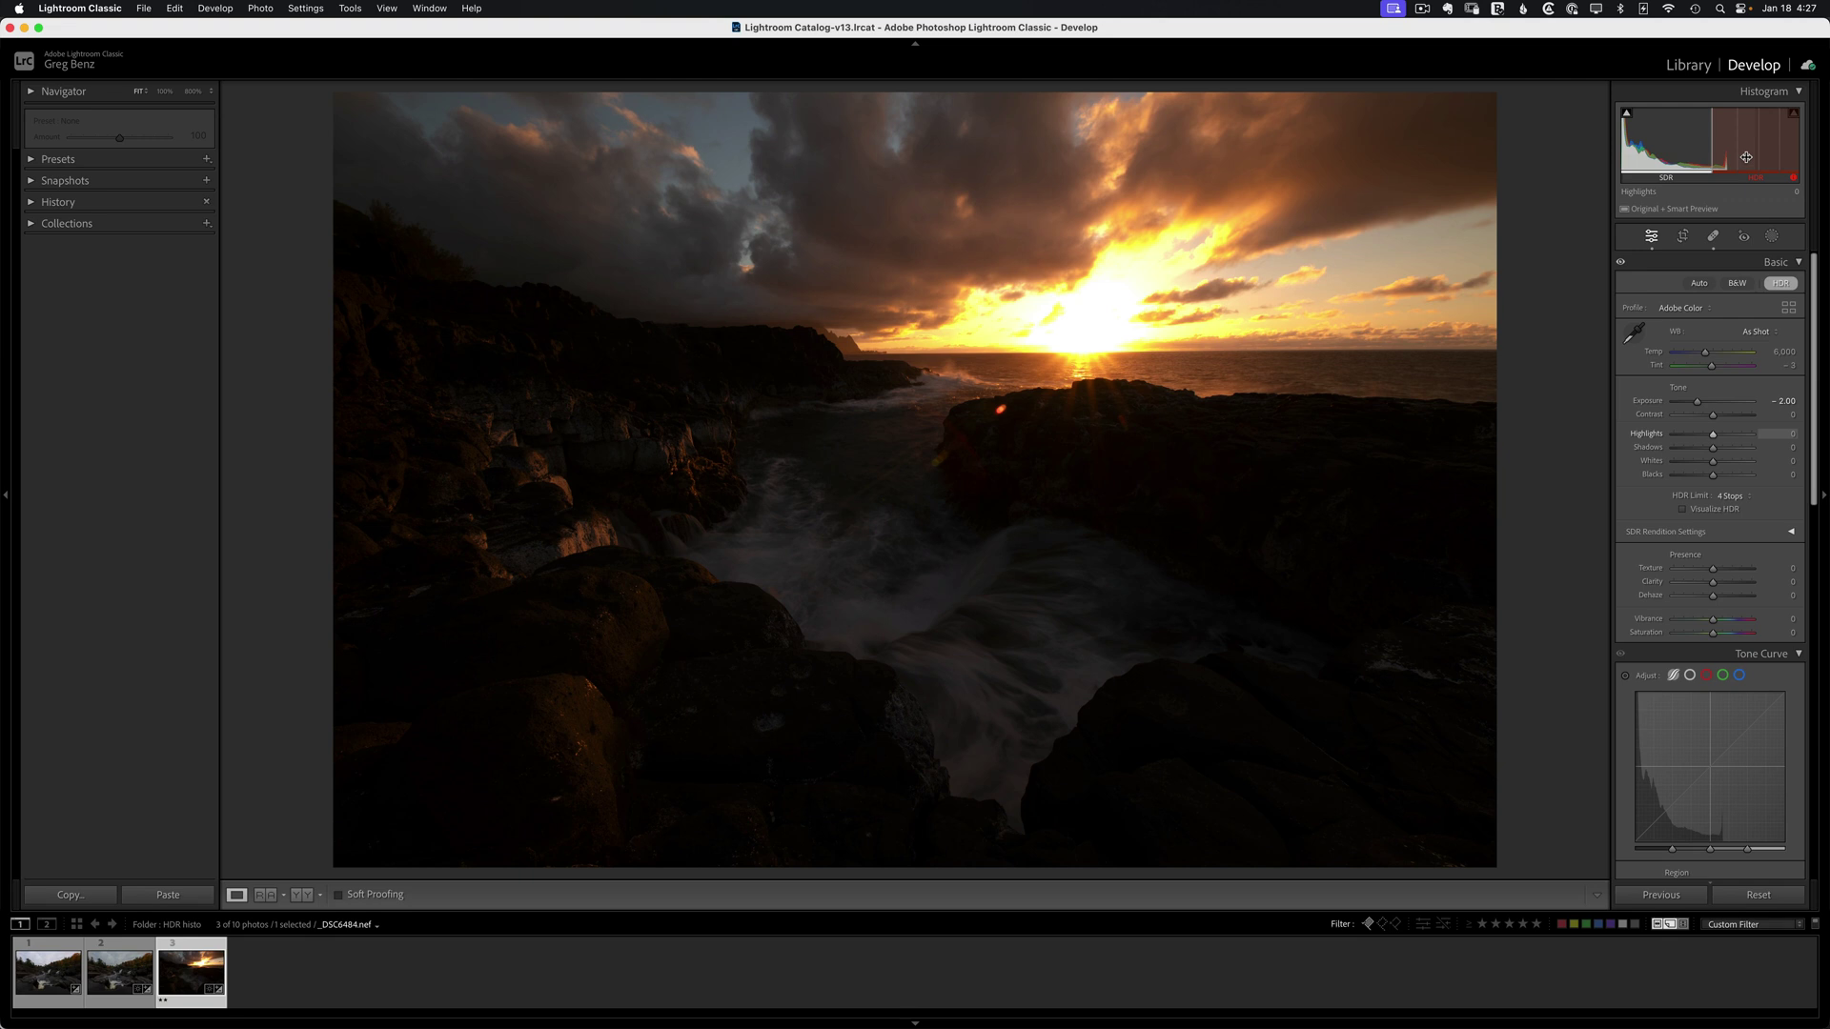
# - Return to the brighter waterfall photo, turn HDR off, and reset Exposure to 0.00
pyautogui.click(119, 970)
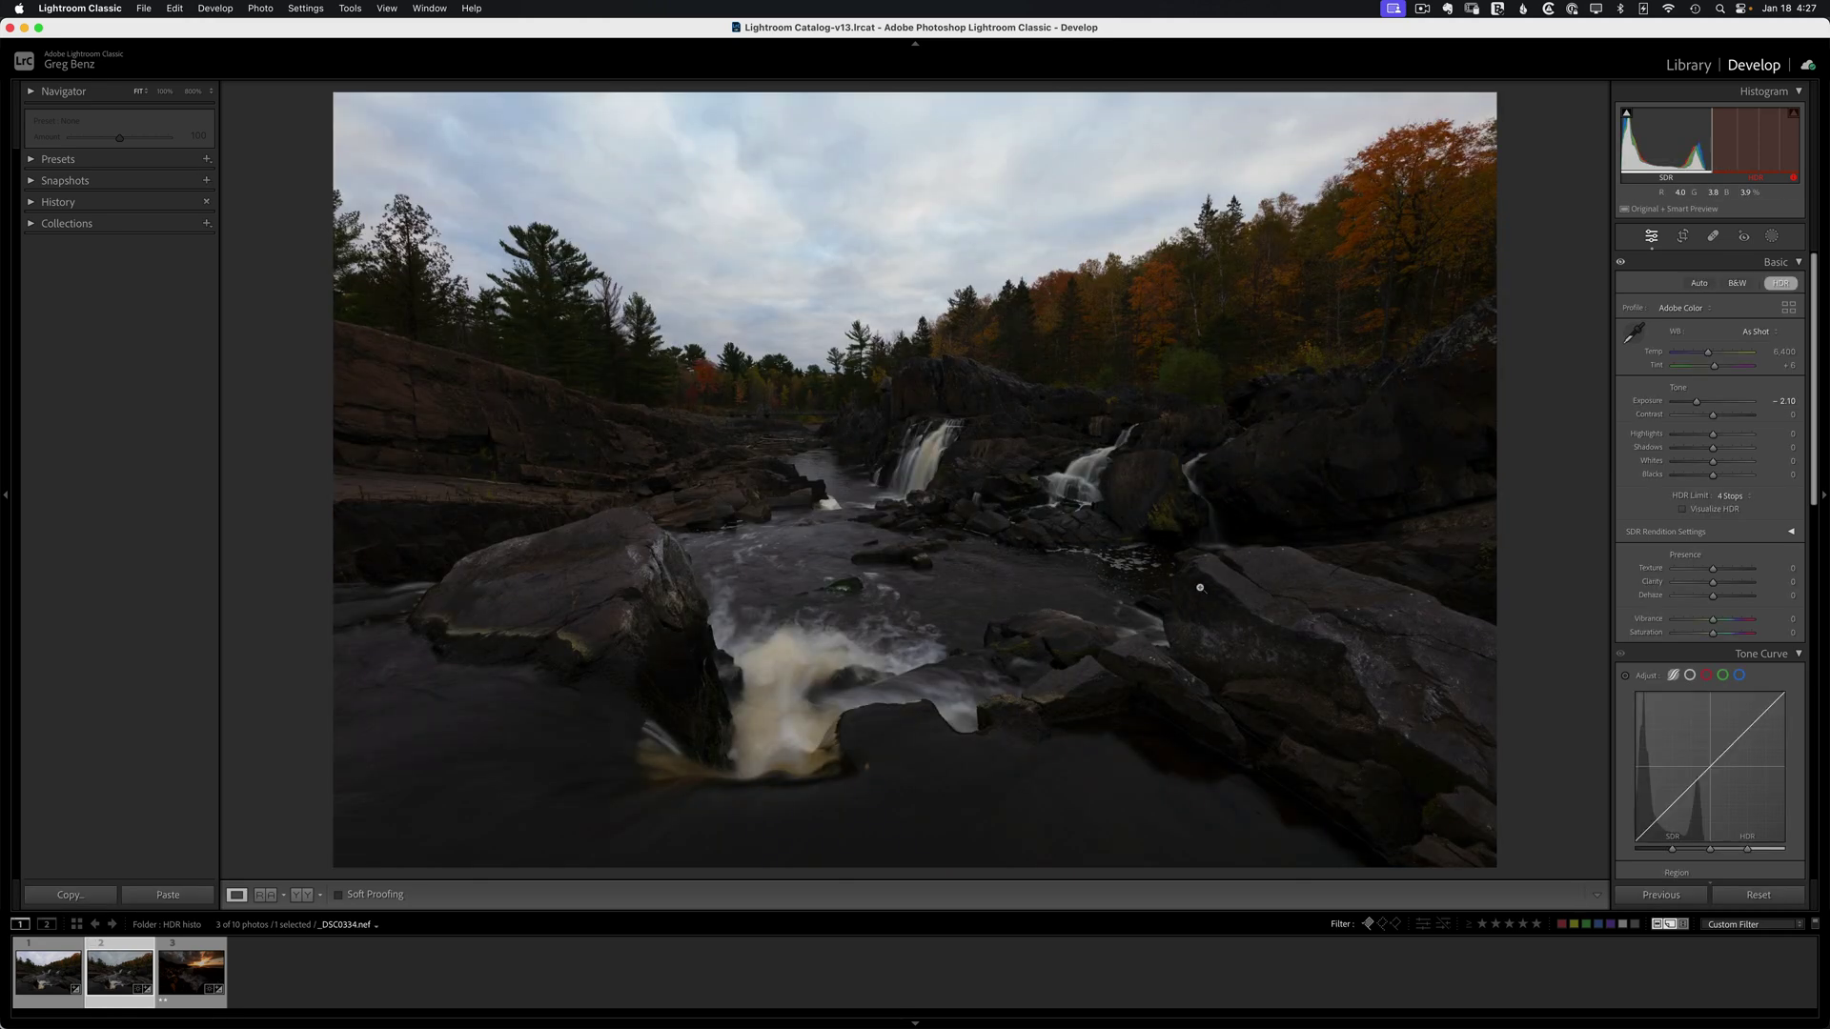
pyautogui.click(1780, 285)
pyautogui.doubleClick(1696, 401)
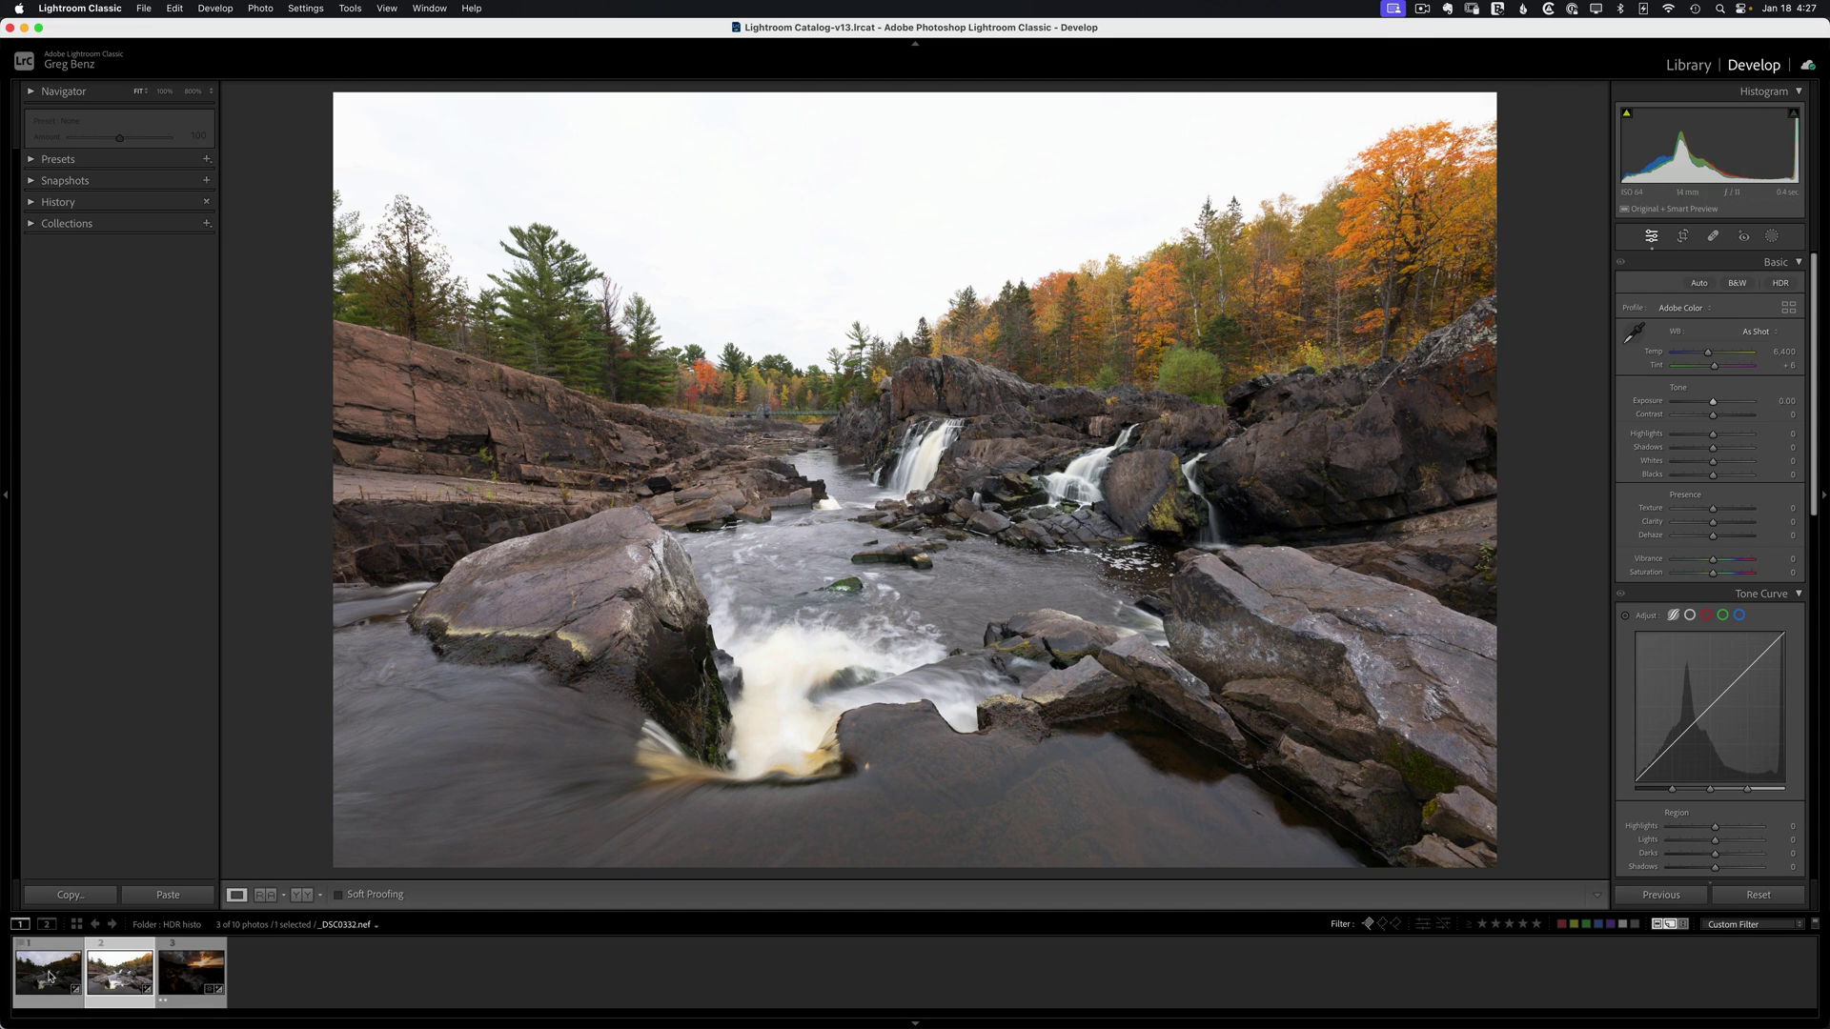
# - Select the darker first waterfall photo and turn its HDR mode back on
pyautogui.click(48, 976)
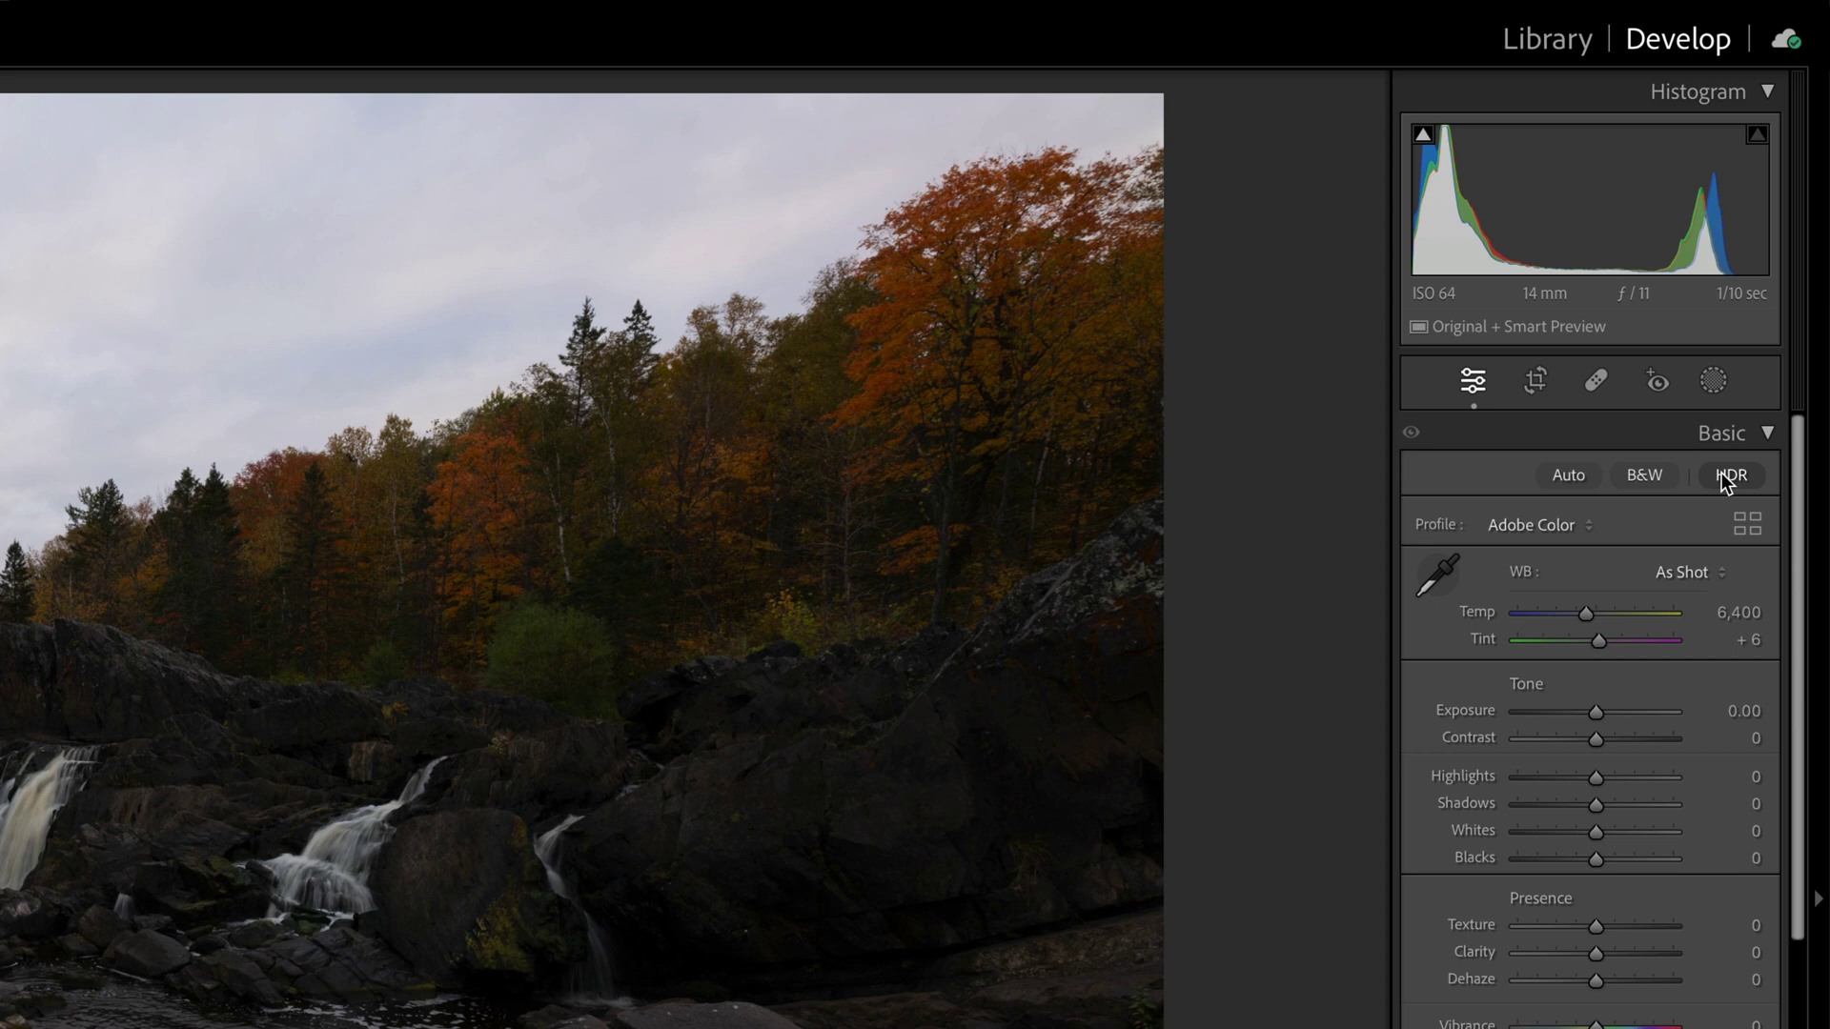
pyautogui.click(1721, 474)
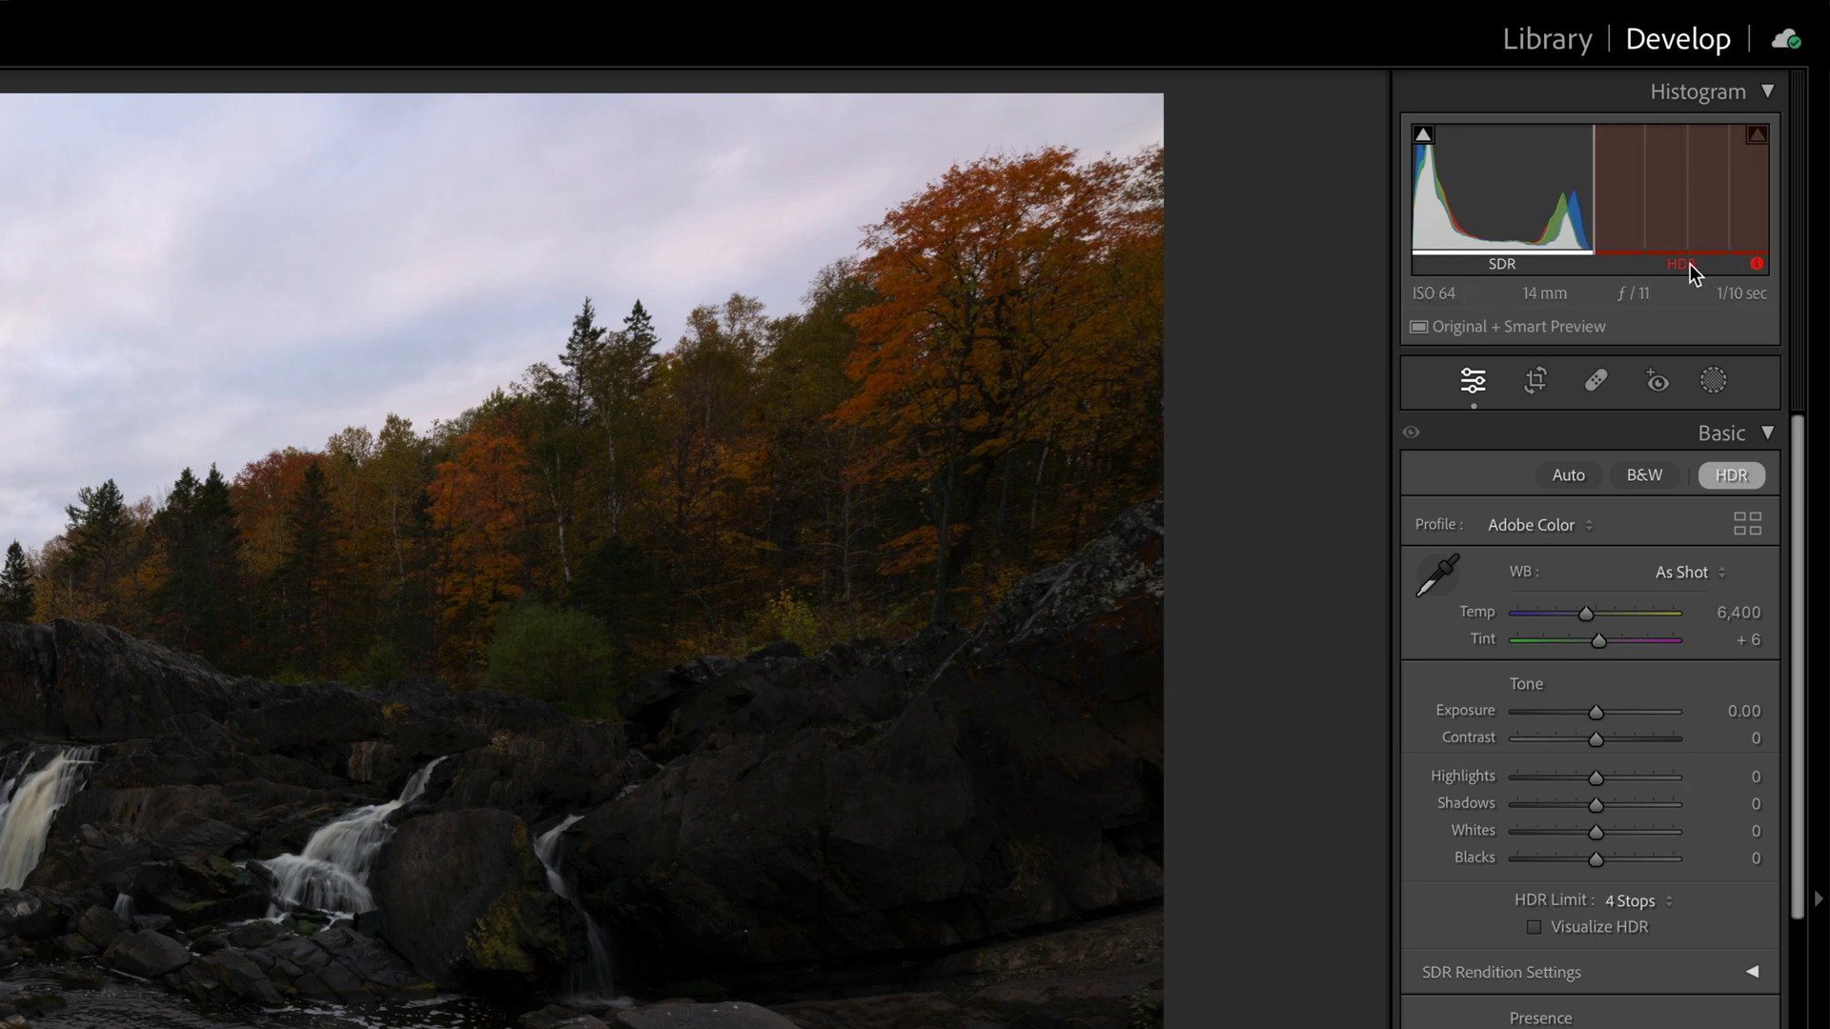
pyautogui.click(1730, 477)
pyautogui.click(1732, 477)
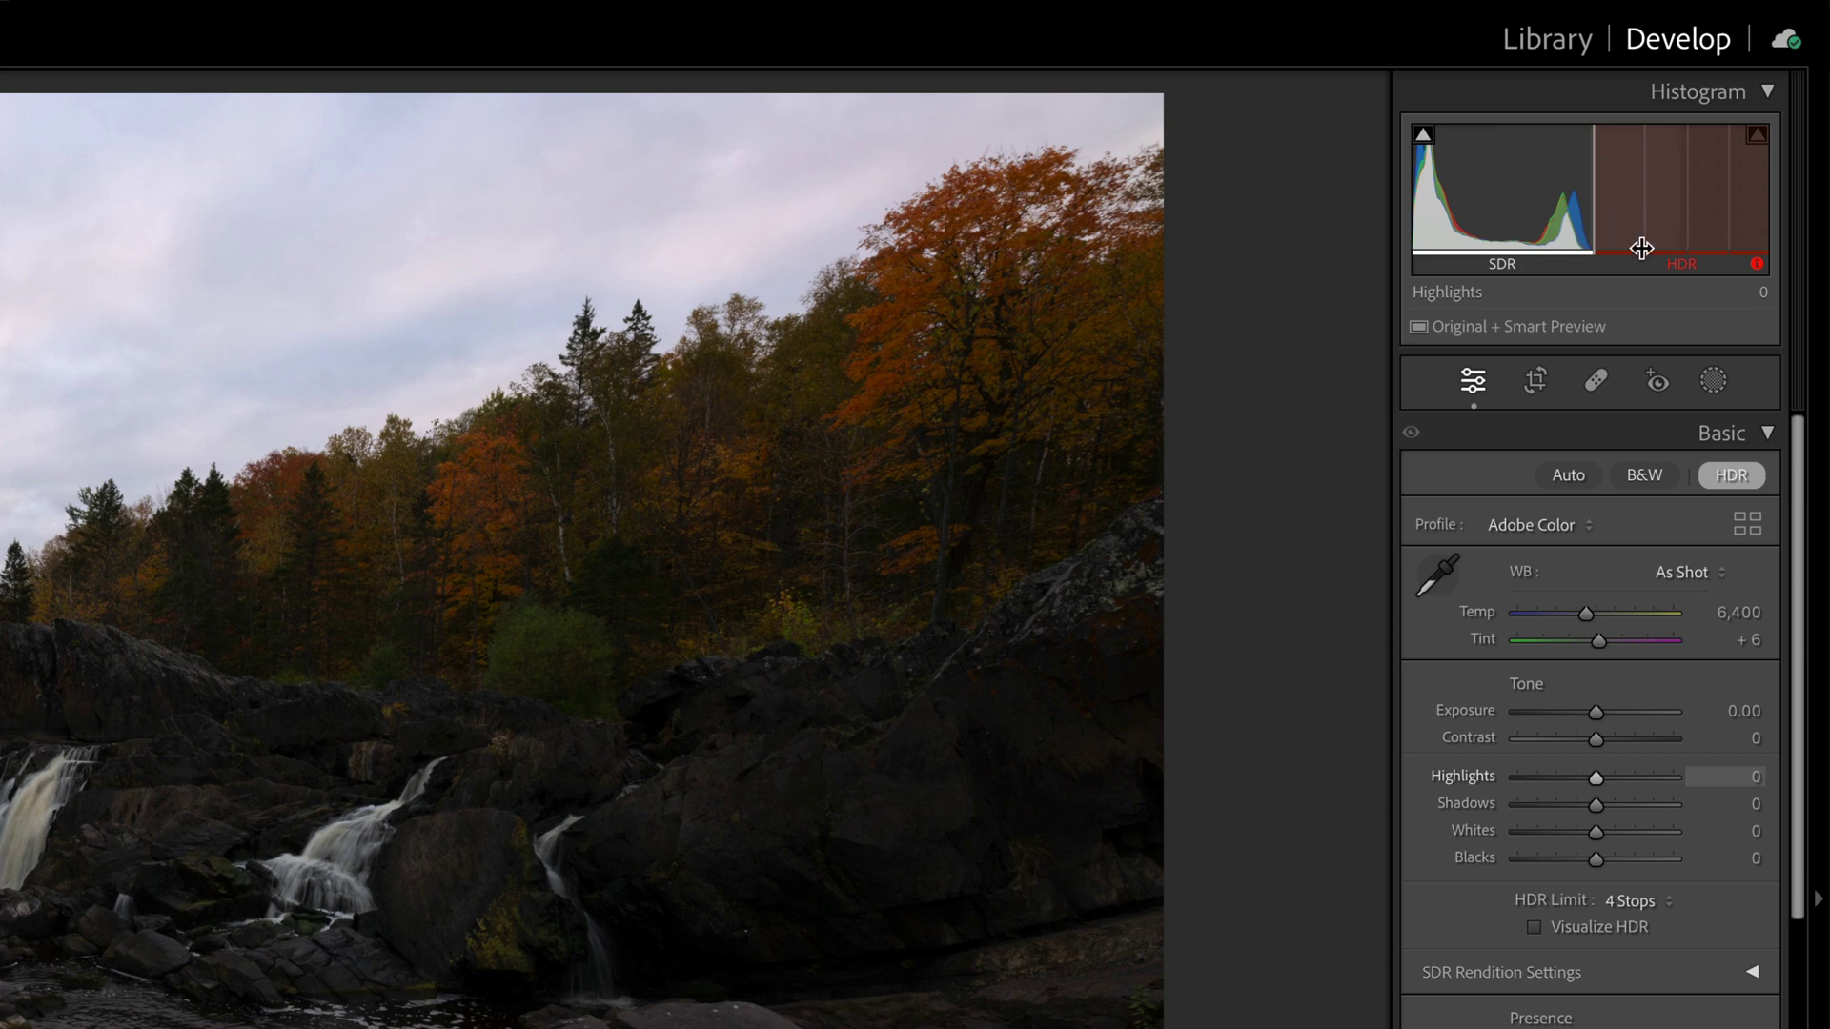
pyautogui.moveTo(1597, 707); pyautogui.dragTo(1616, 711)
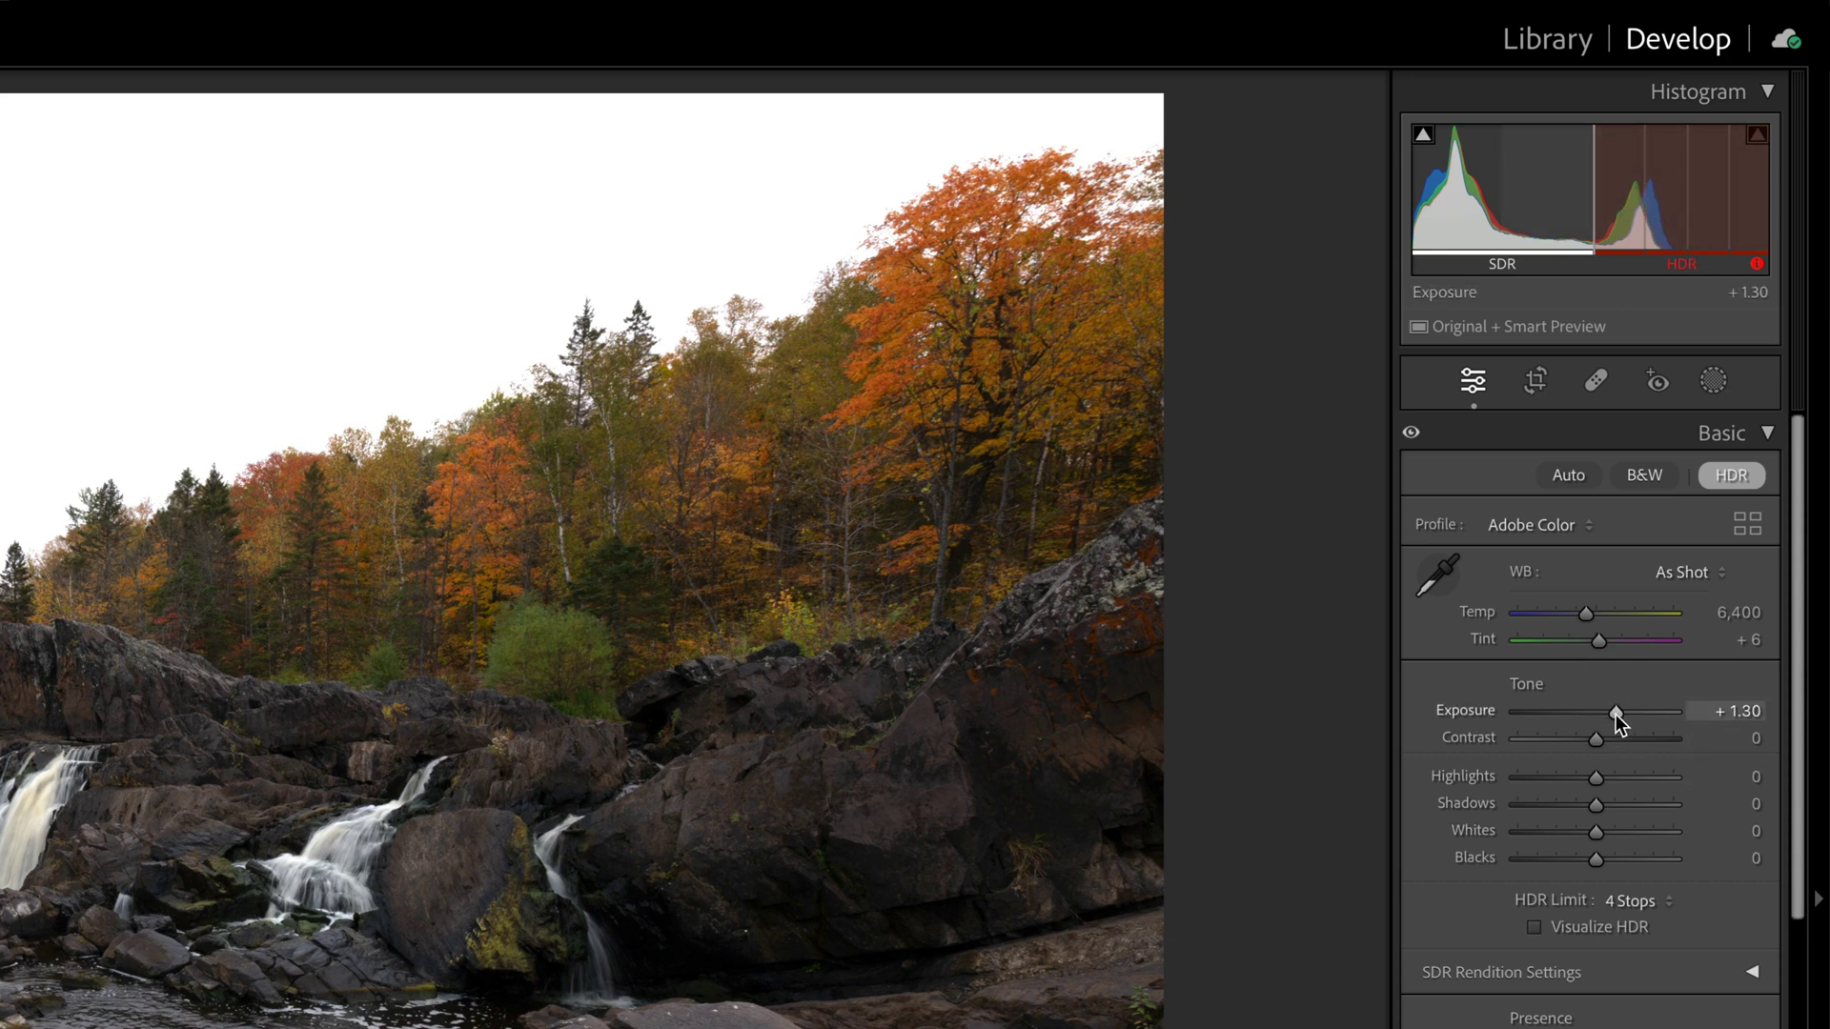
pyautogui.moveTo(1615, 713); pyautogui.dragTo(1592, 717)
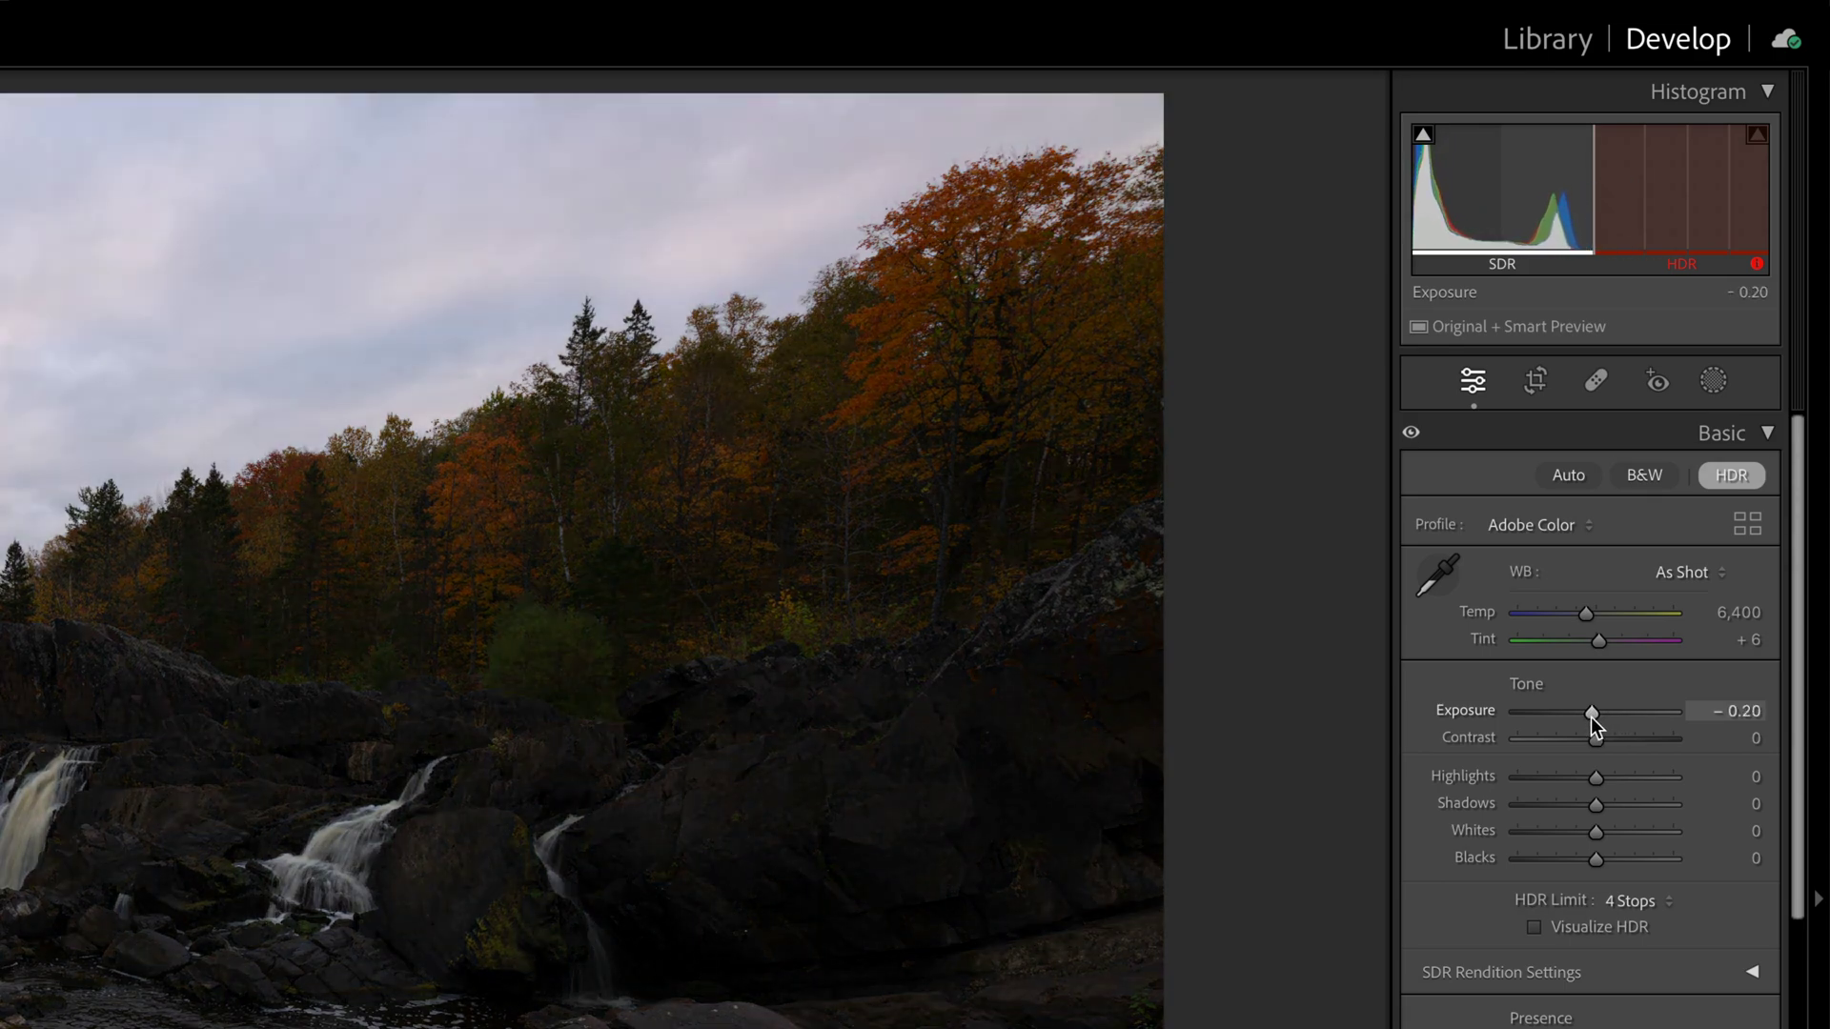
pyautogui.doubleClick(1591, 717)
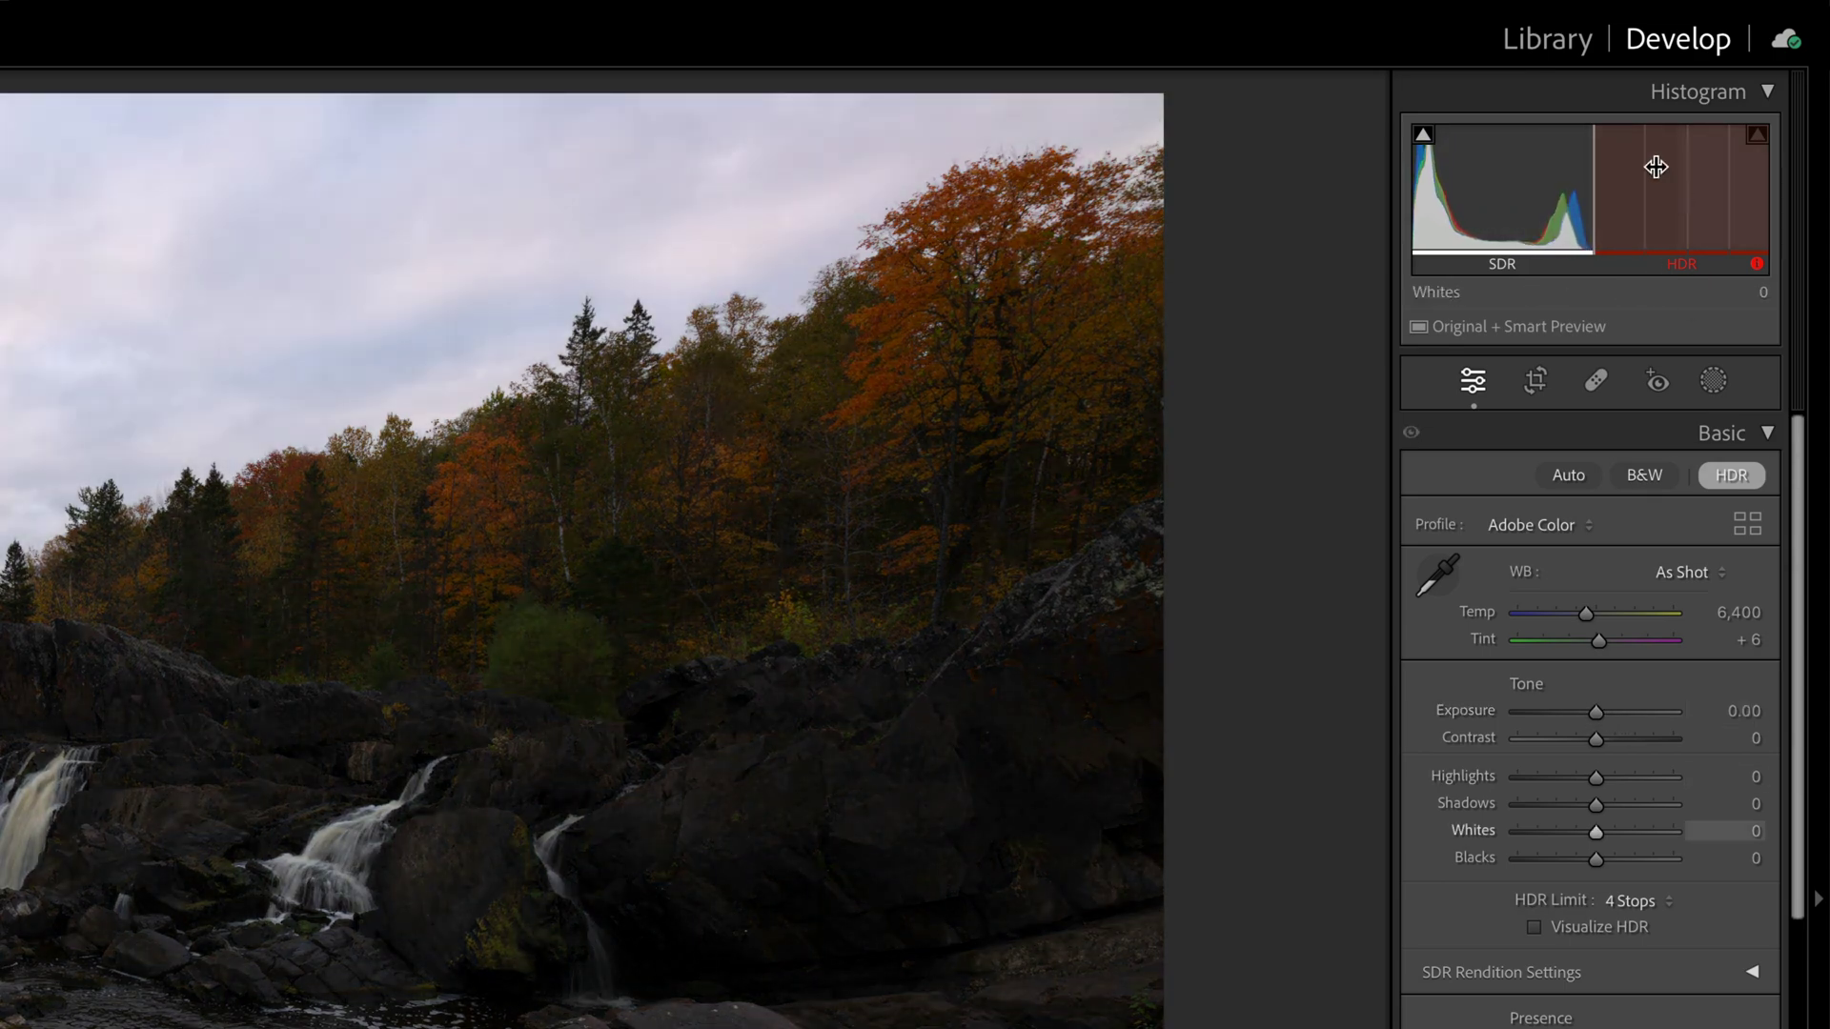